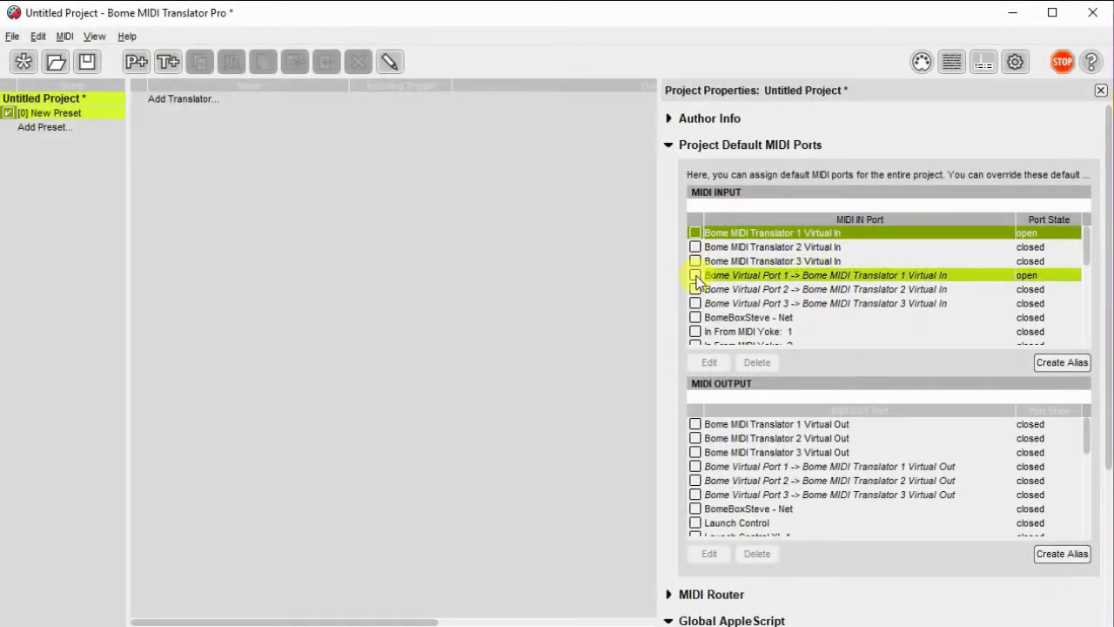
Step: Make Bome Virtual Port 1 the default MIDI input and Virtual Port 2 the default output
click(695, 276)
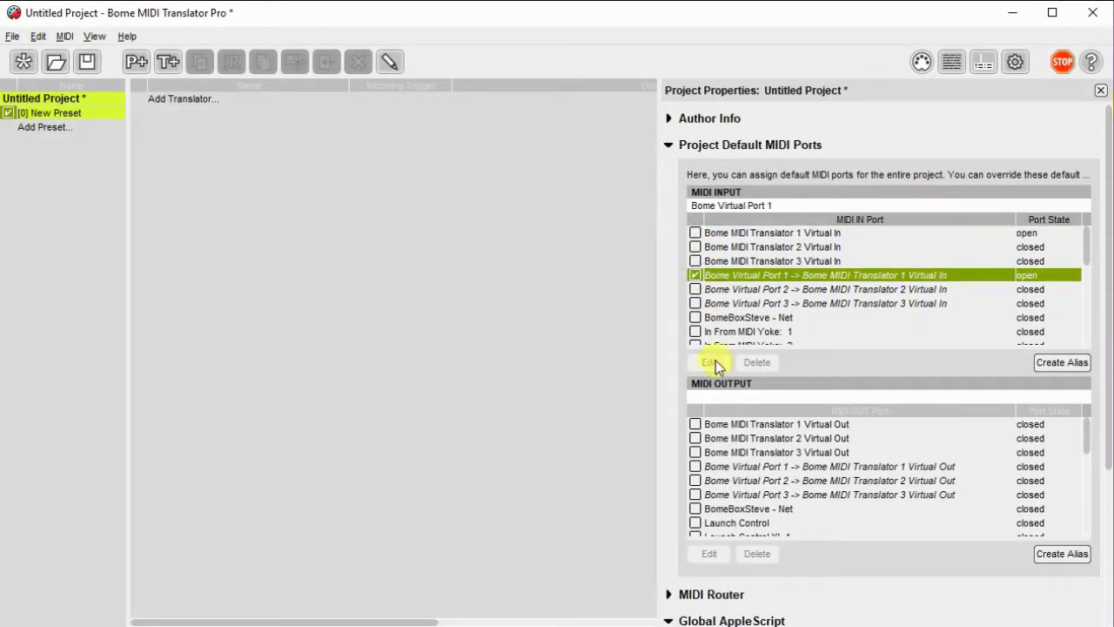
click(694, 482)
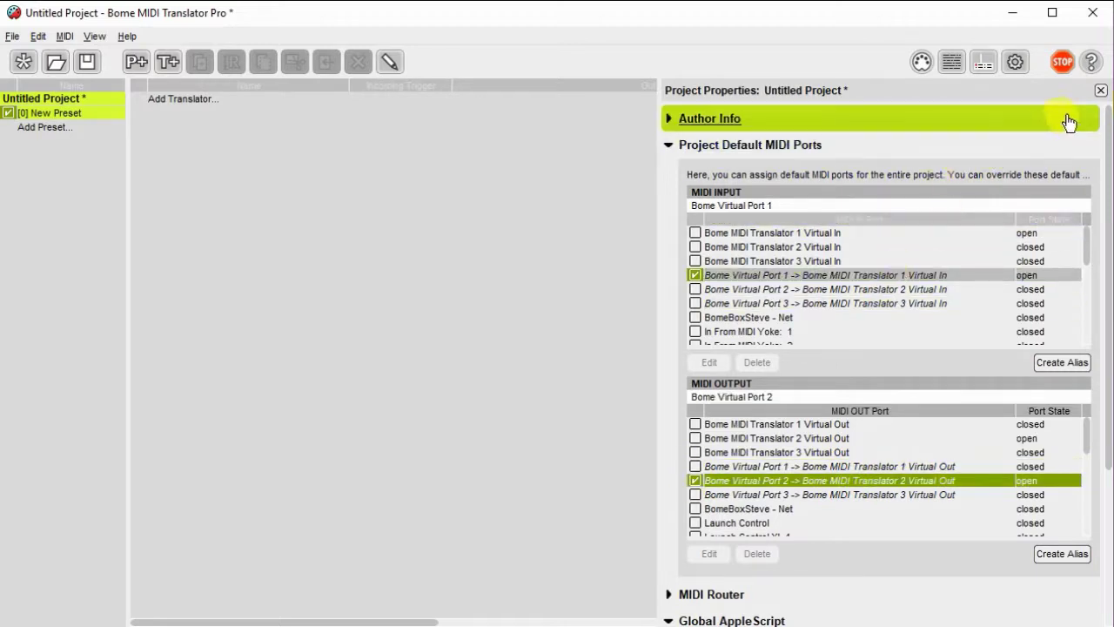
click(1100, 90)
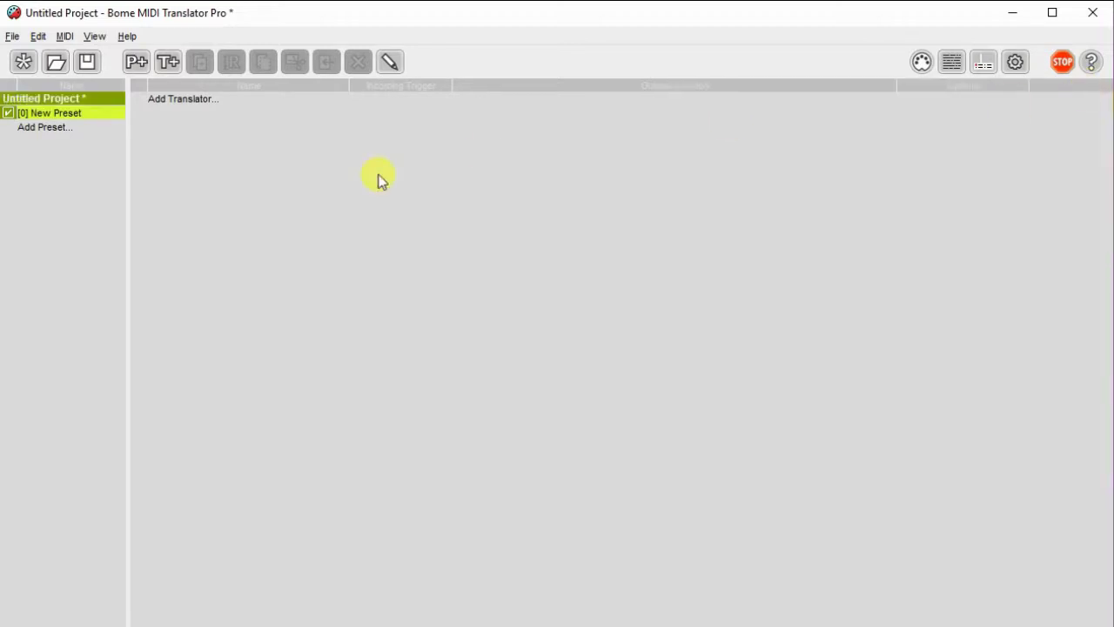
Step: Add a new translator named 'Note On or off'
click(179, 99)
click(179, 98)
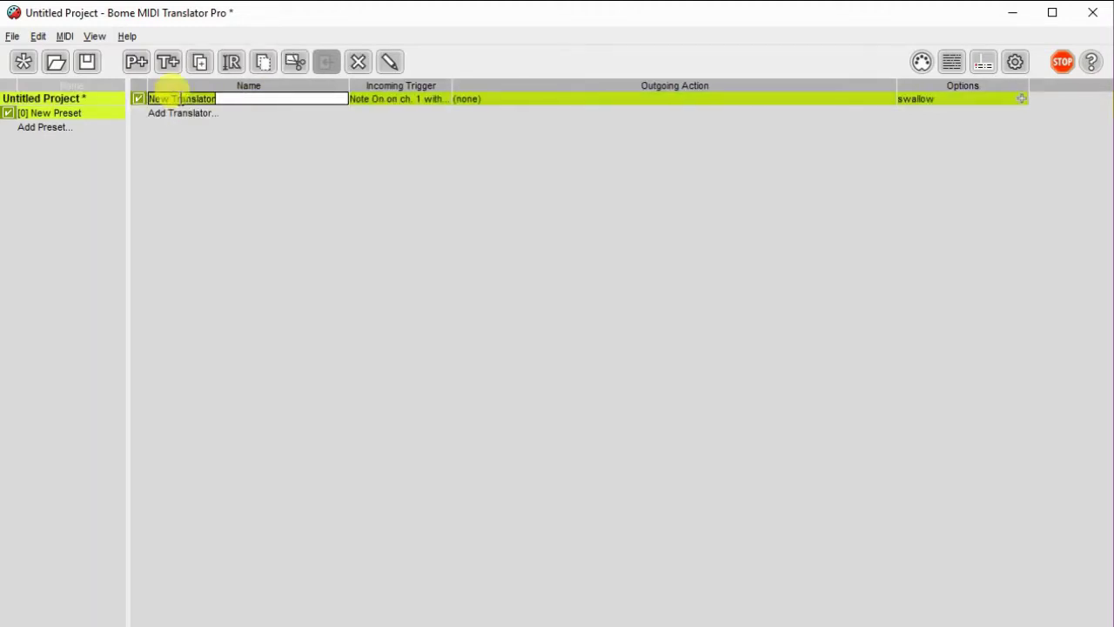
text(Note O)
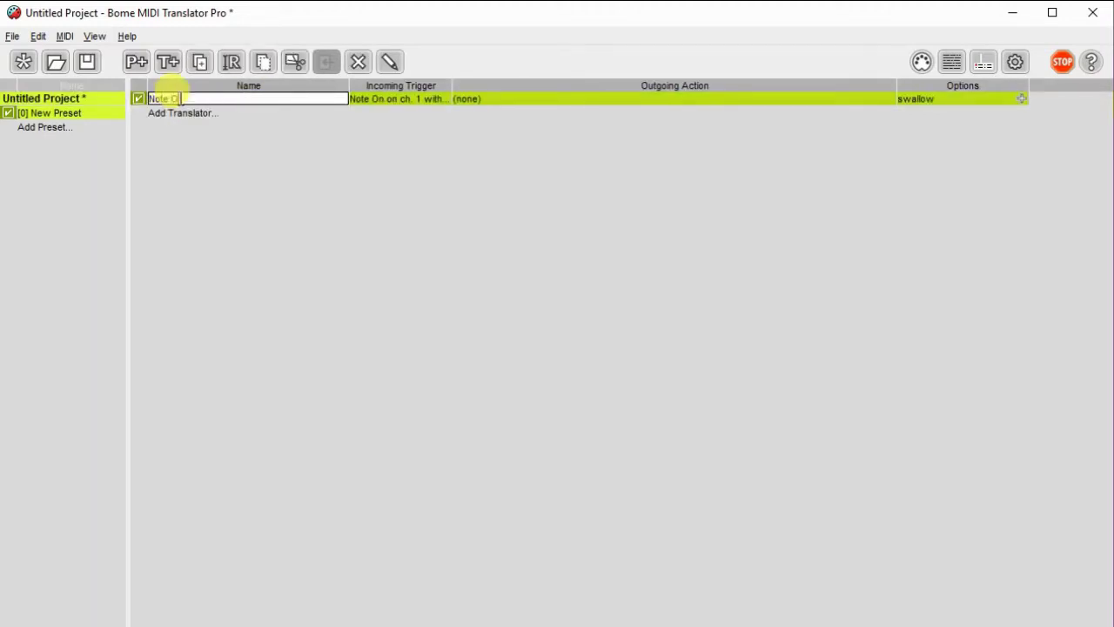
text(n or off)
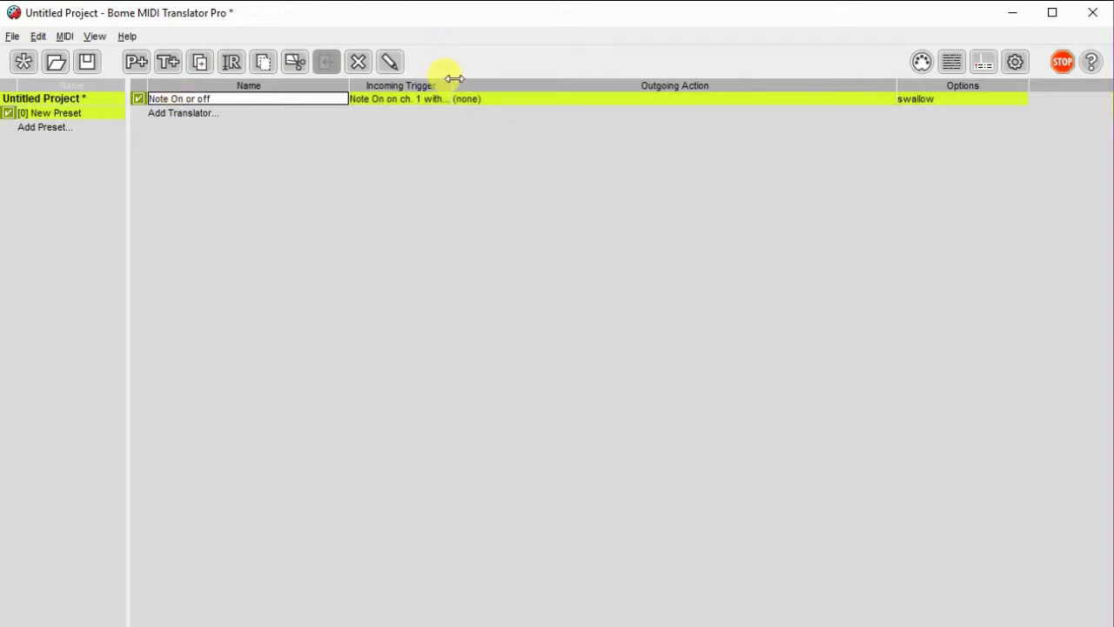
key(Return)
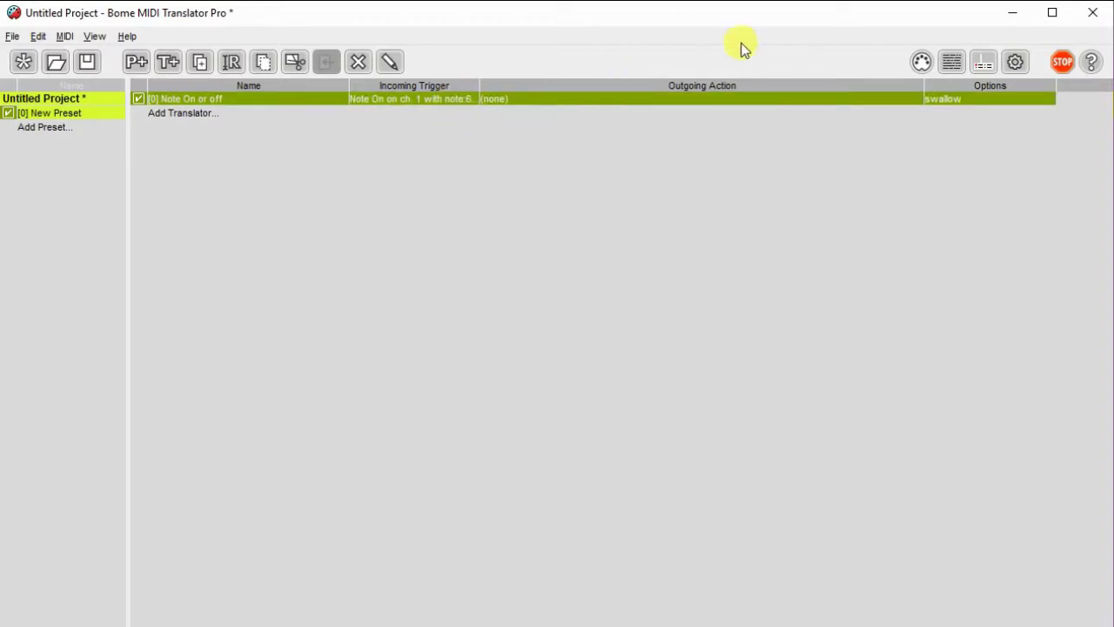
Step: Set the Note On or off translator's incoming trigger to raw MIDI 'pp qq rr'
click(920, 63)
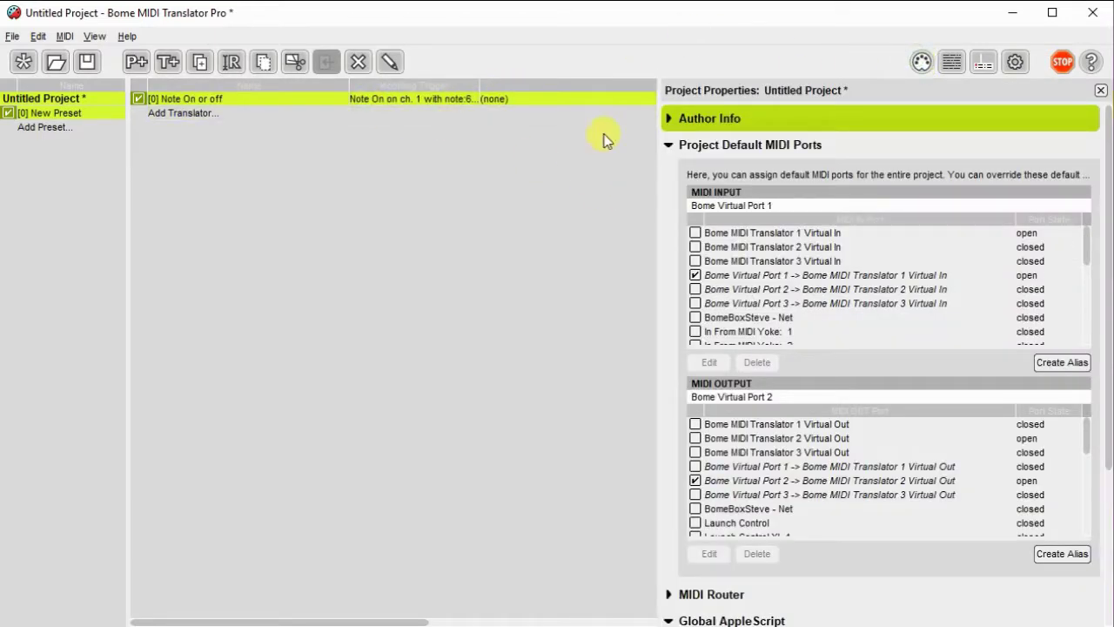
click(386, 99)
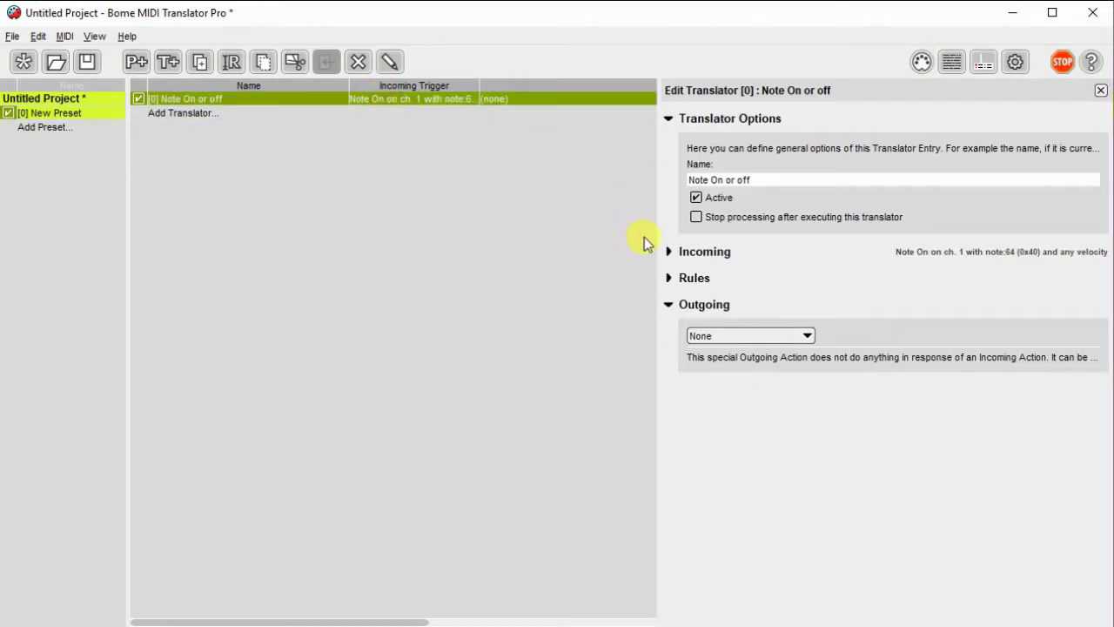
click(669, 251)
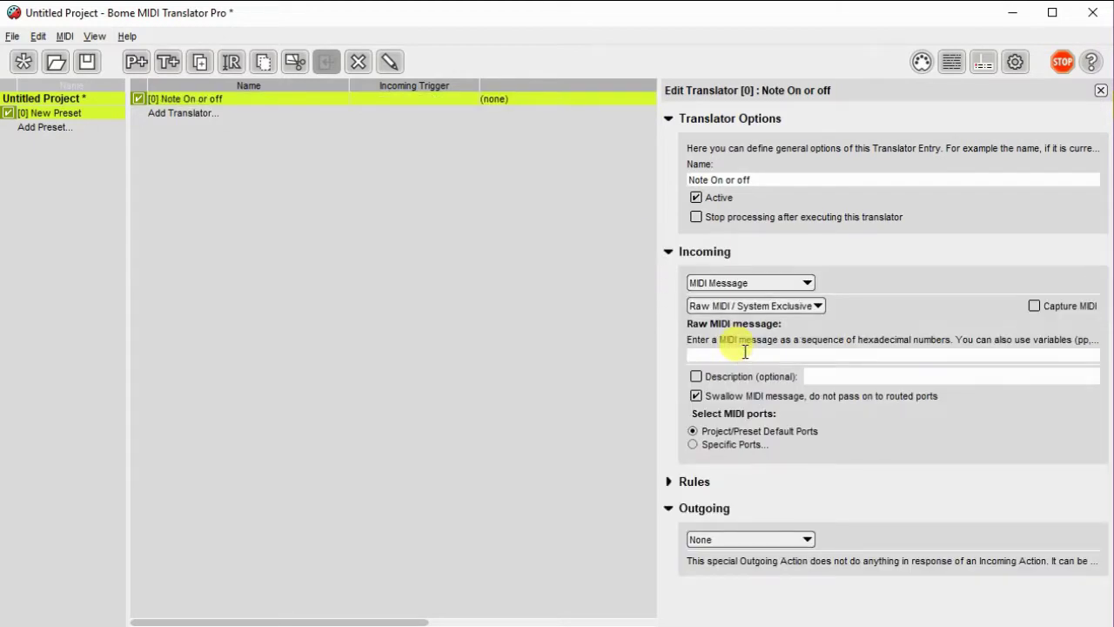
text(pp qq rr)
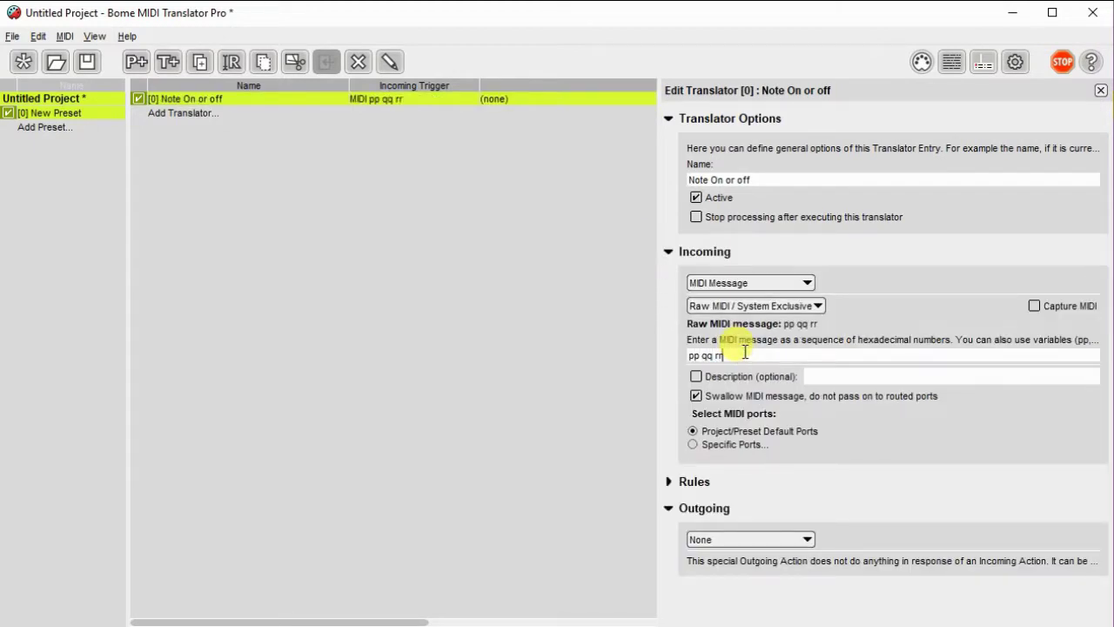
Step: Set the outgoing action to a Raw MIDI / System Exclusive message 'pp qq rr'
click(667, 254)
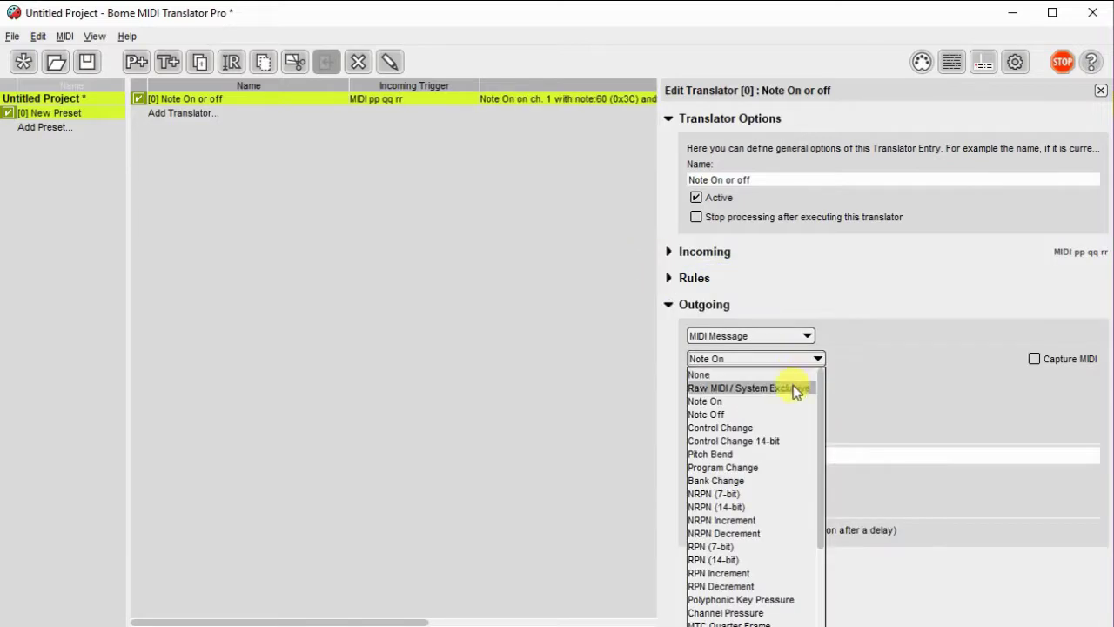
click(794, 388)
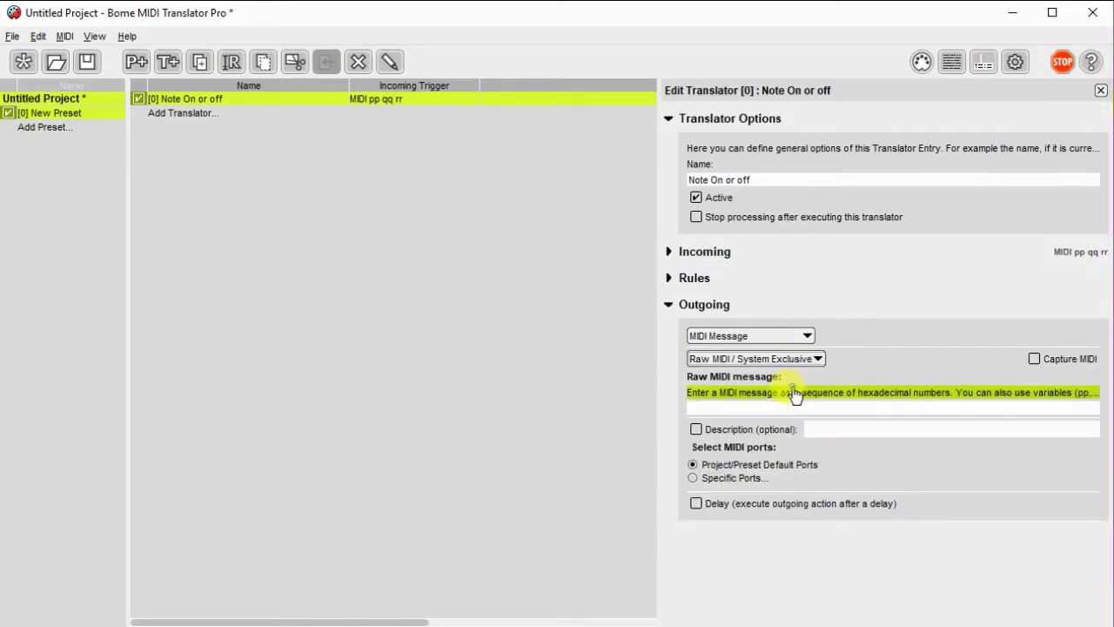
click(711, 404)
text(pp qq rr)
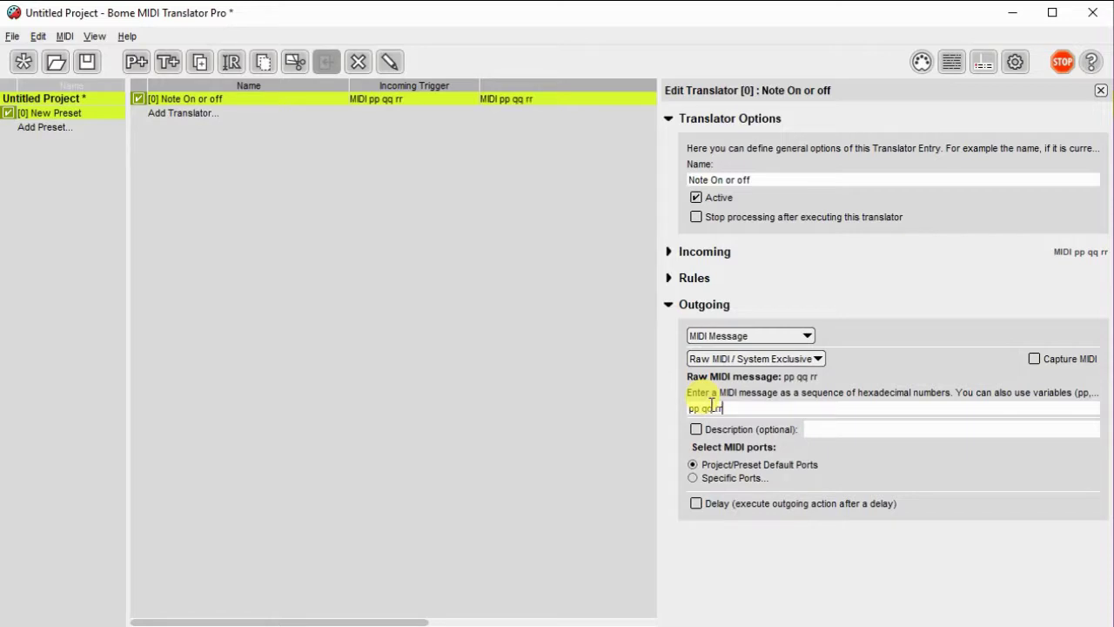
Step: Add a '// Mask current channel' comment and the rule 'ss=pp&0xF0' to the rules
click(671, 279)
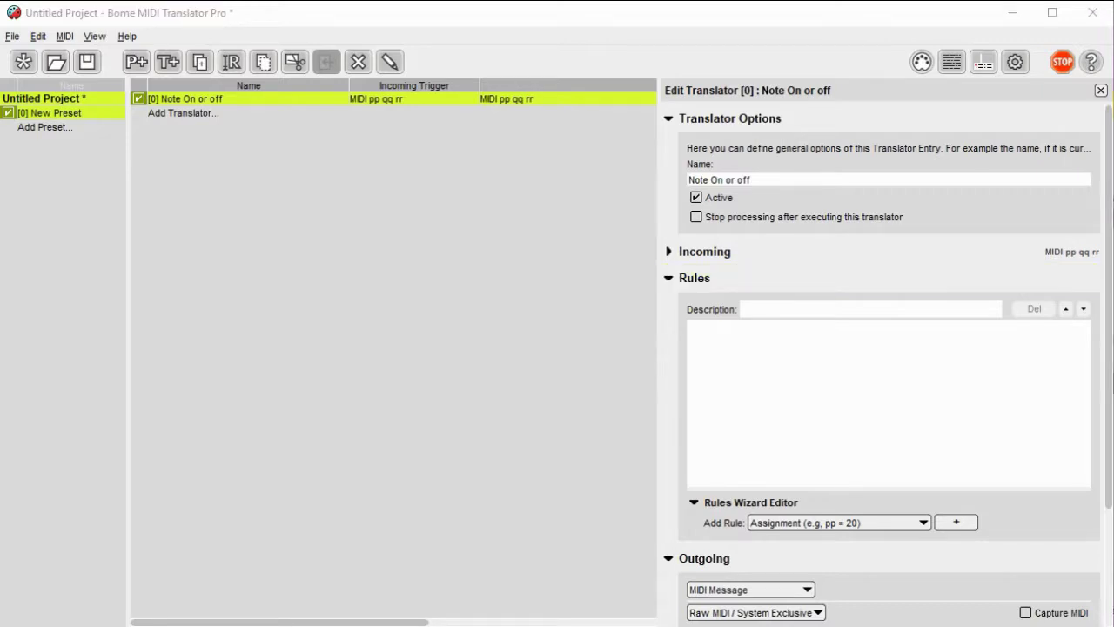
click(713, 329)
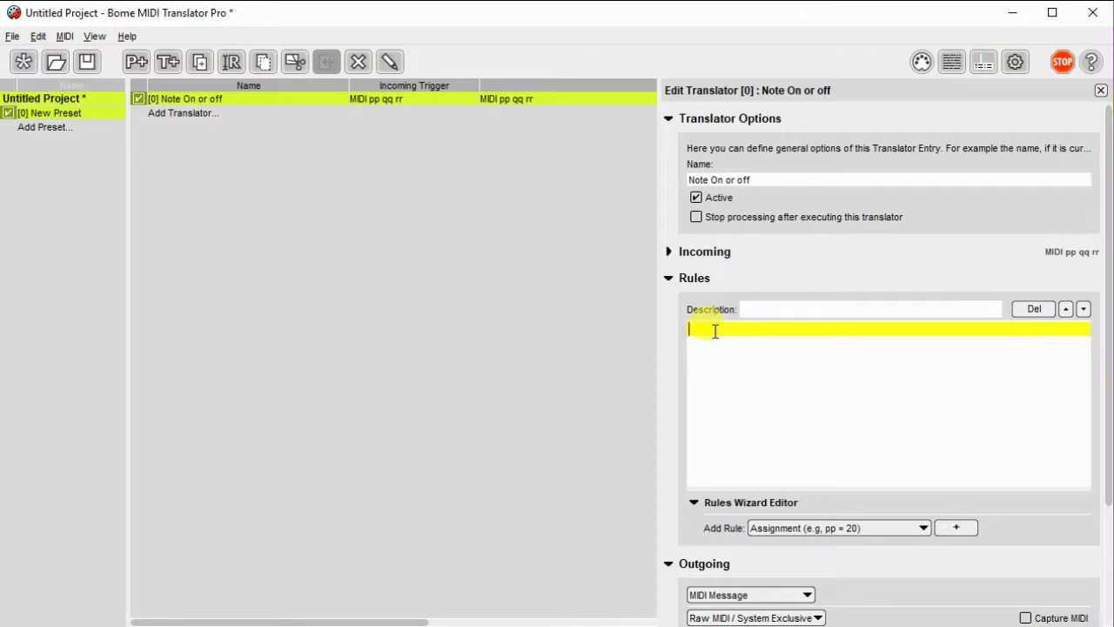
text(// )
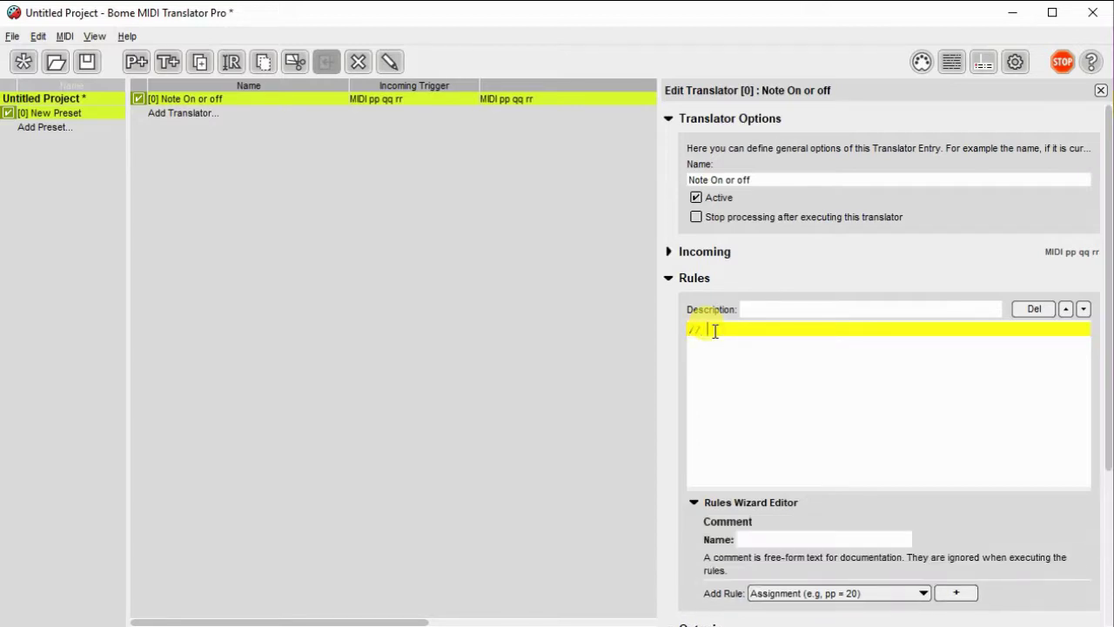
text(Mask current channel)
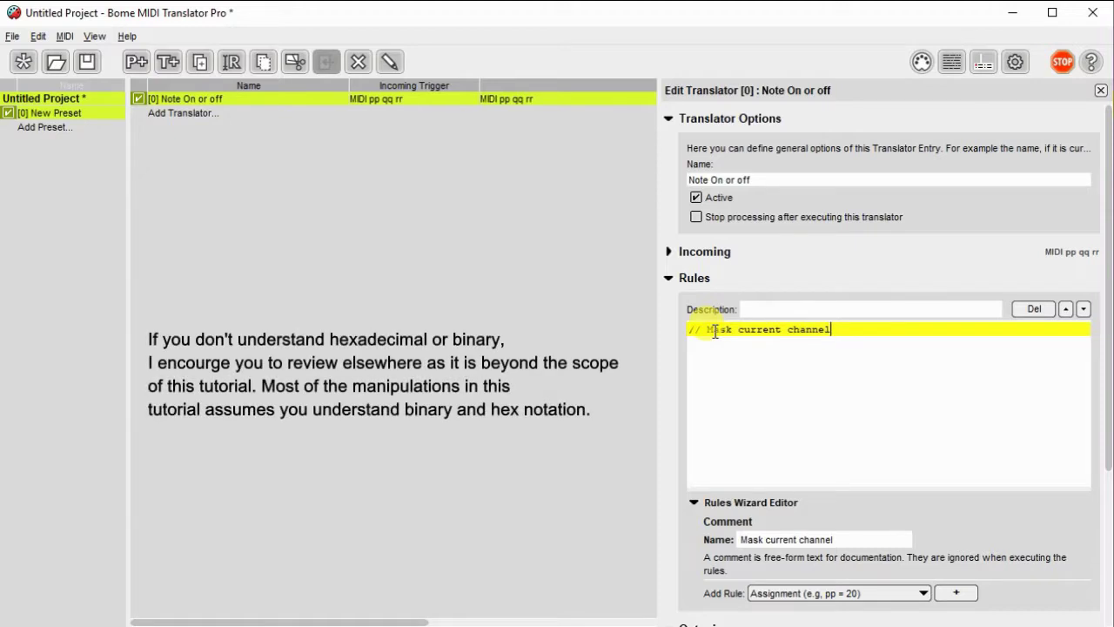
key(Return)
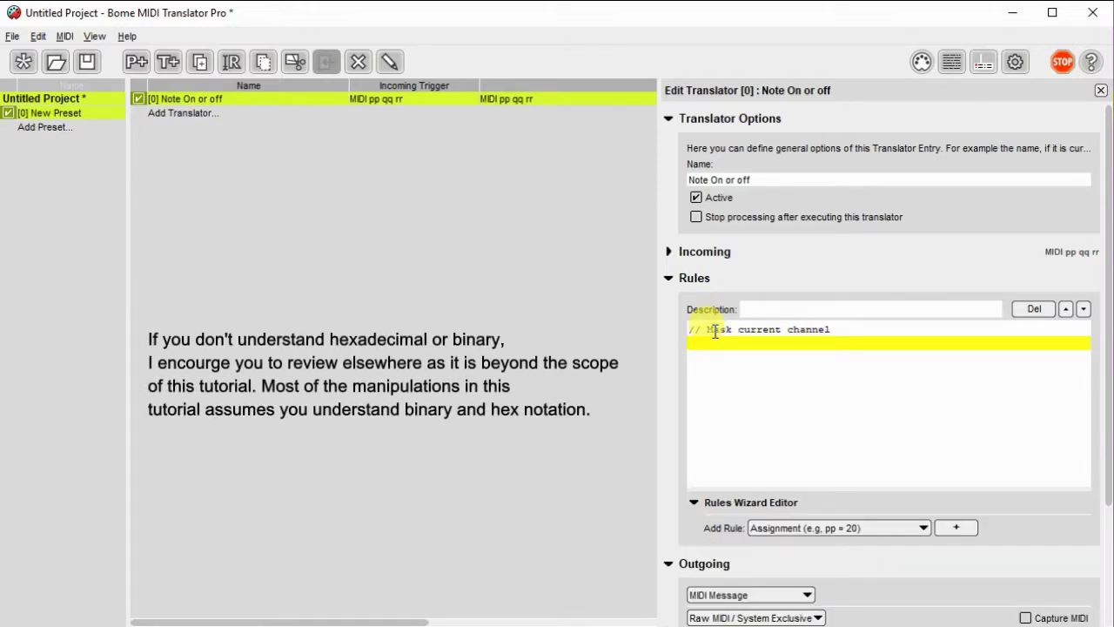
text(ss=)
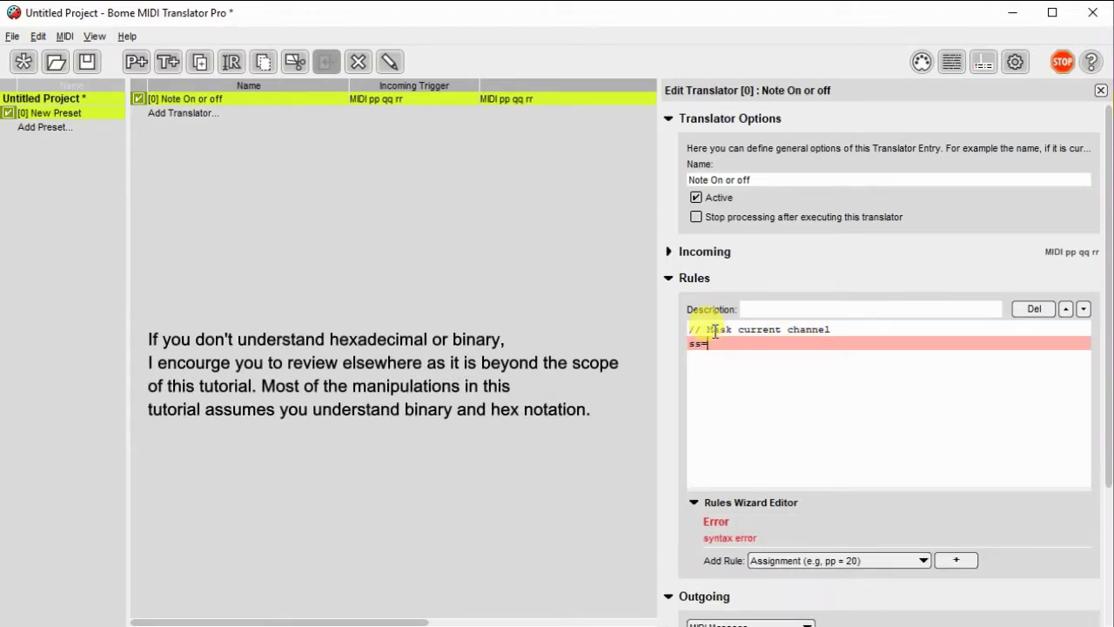
text(pp)
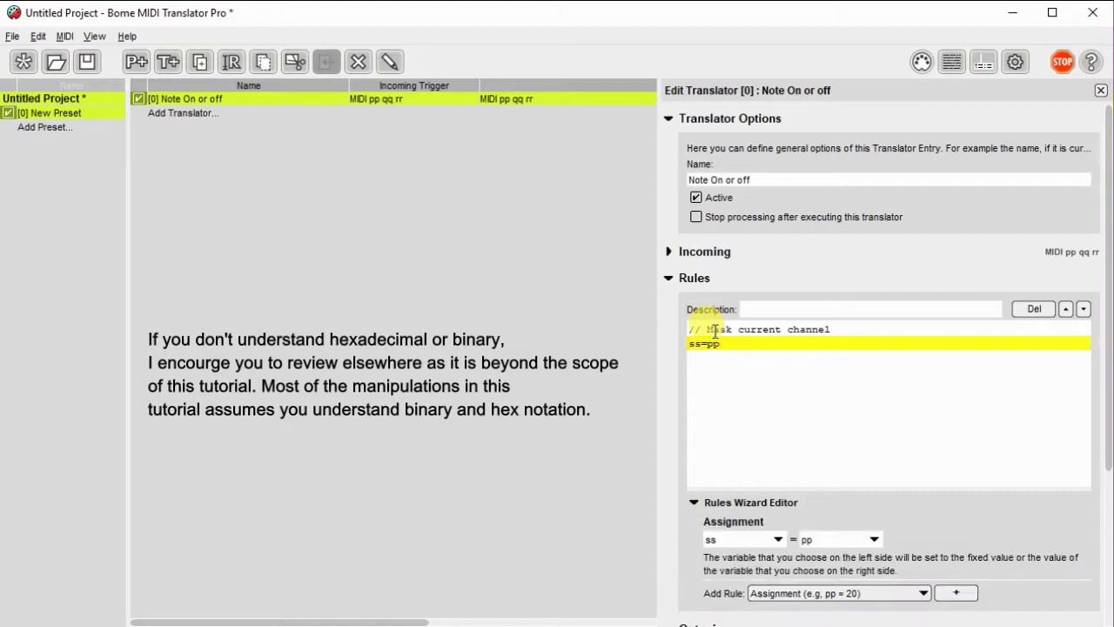
text(&0x)
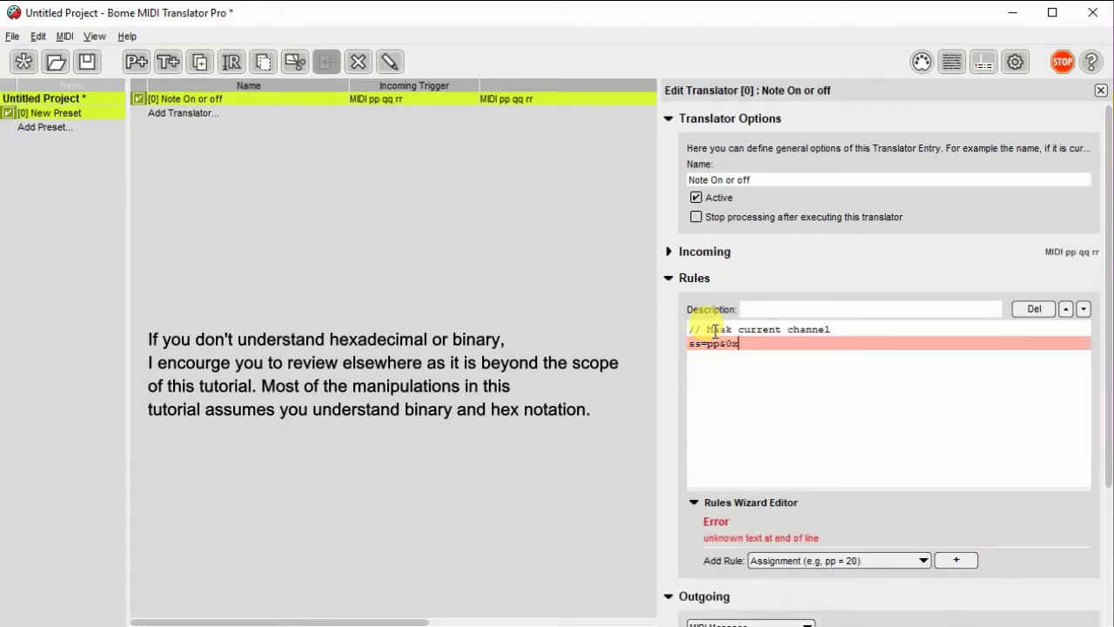
text(F)
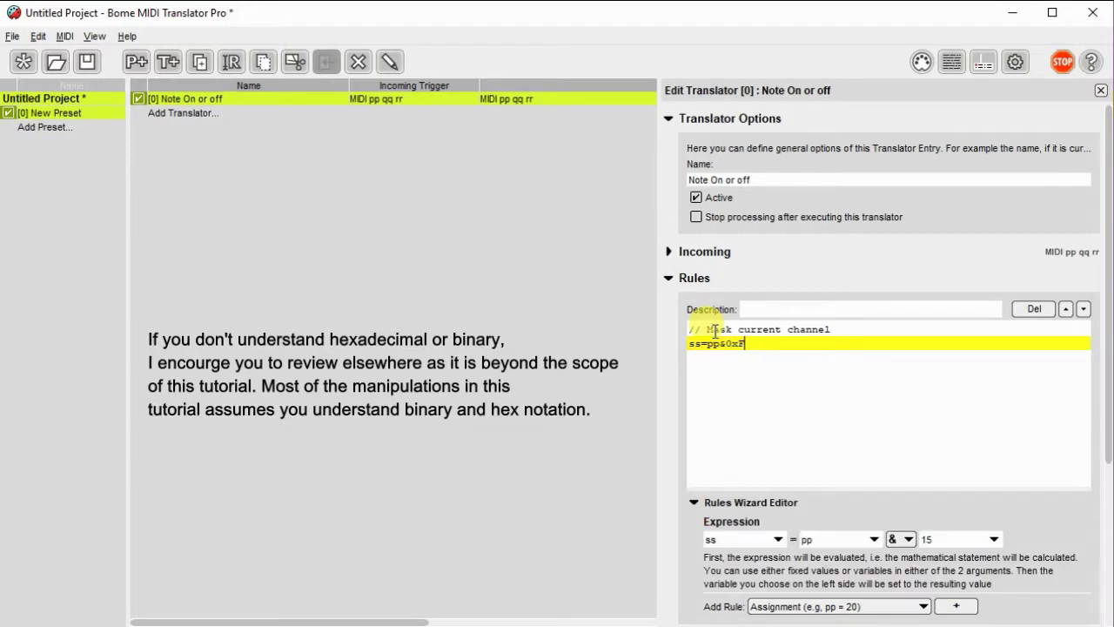
text(0)
key(Return)
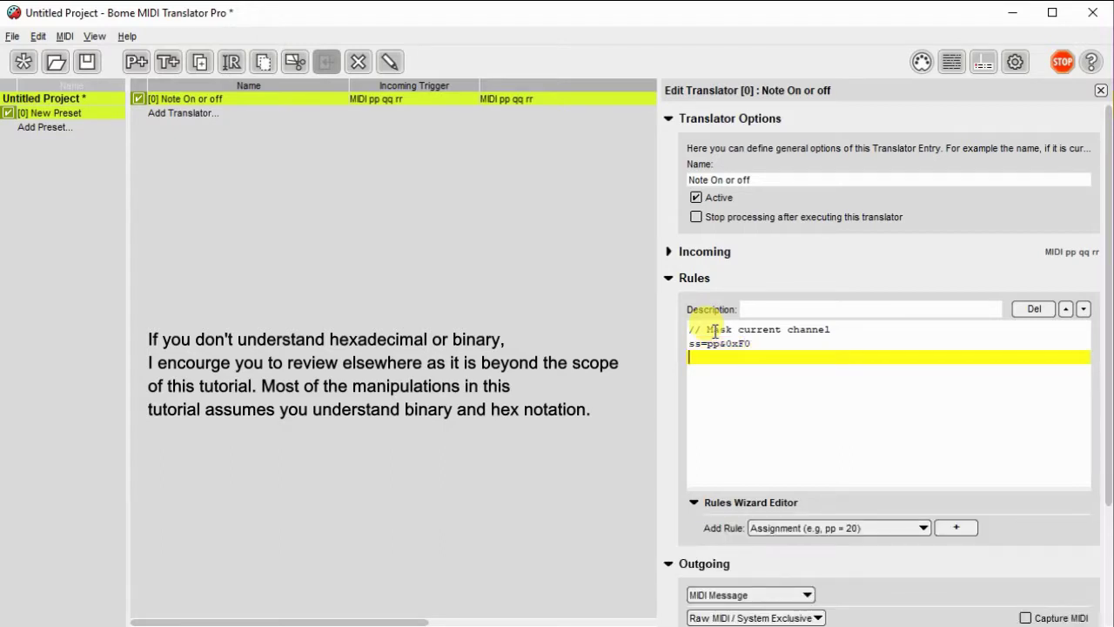
Step: Add the '// Check for note on' comment, the ss==0x90 exit rule, and a note-off comment
text(//)
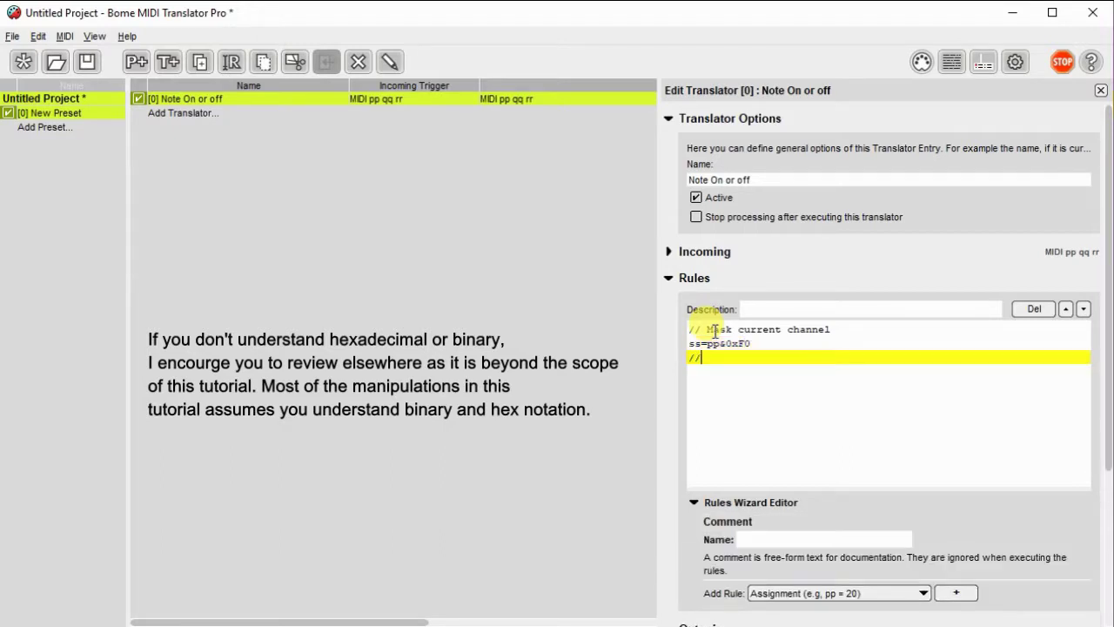
text( Check for note o)
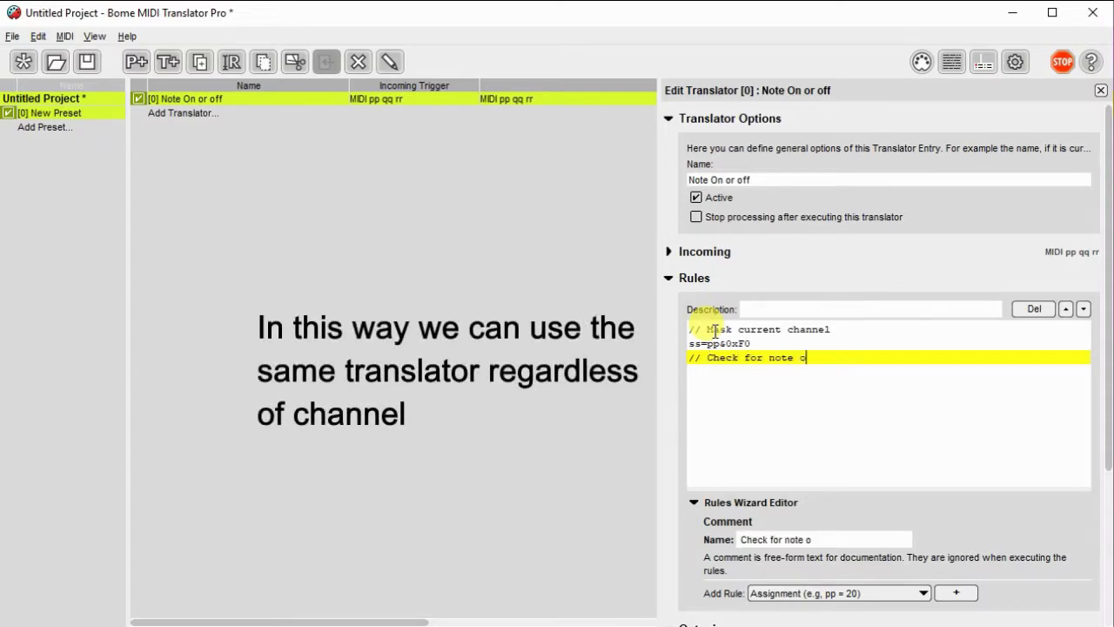
text(n)
key(Return)
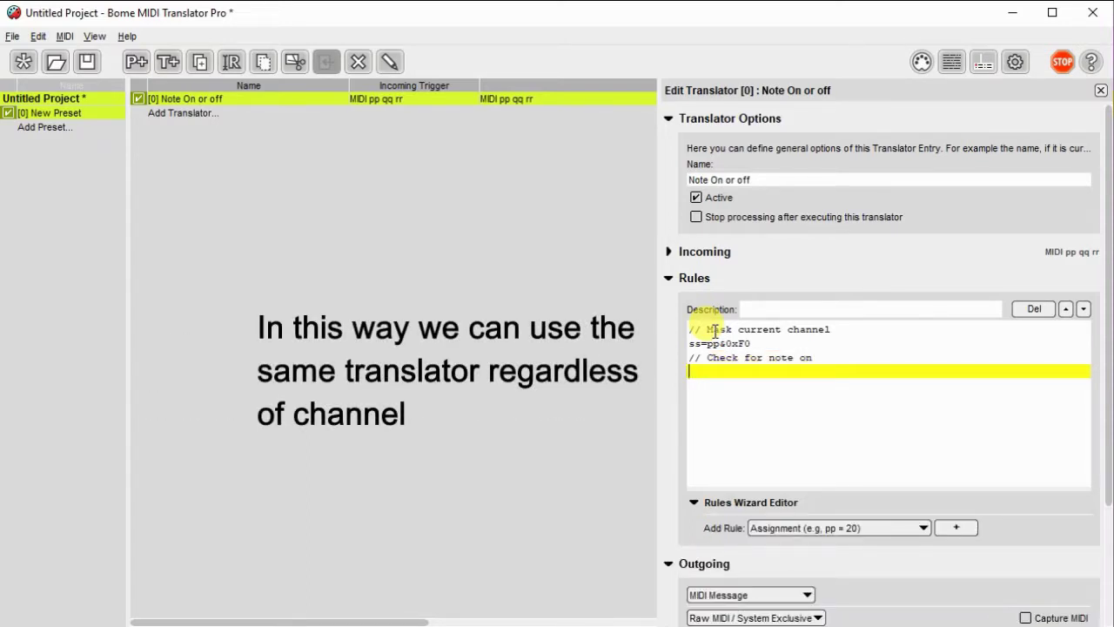
text(if ss=)
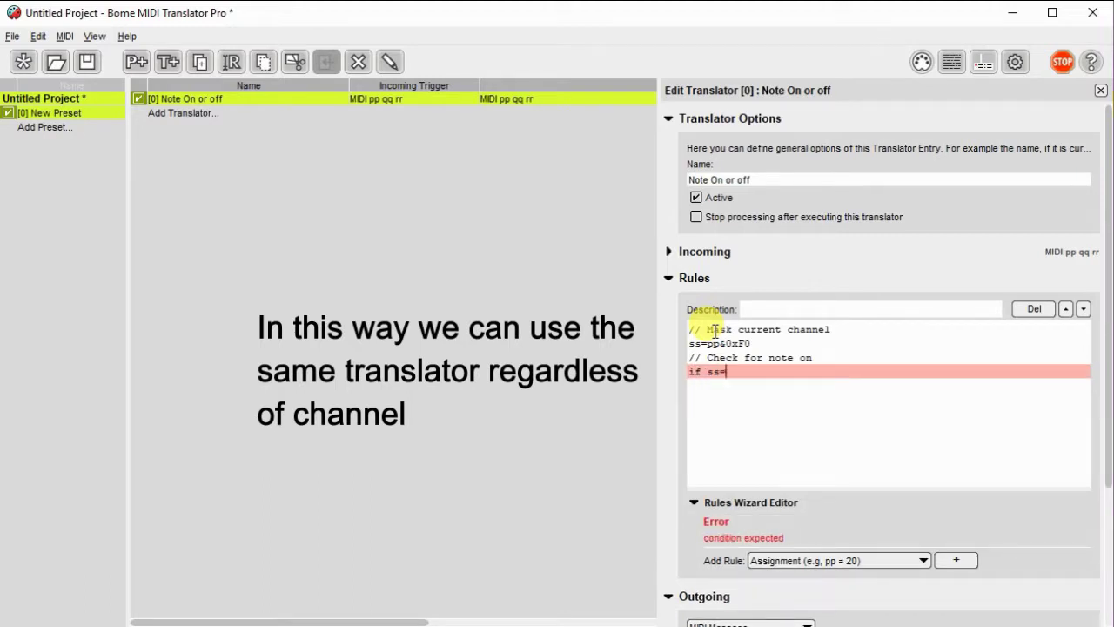
text(=0)
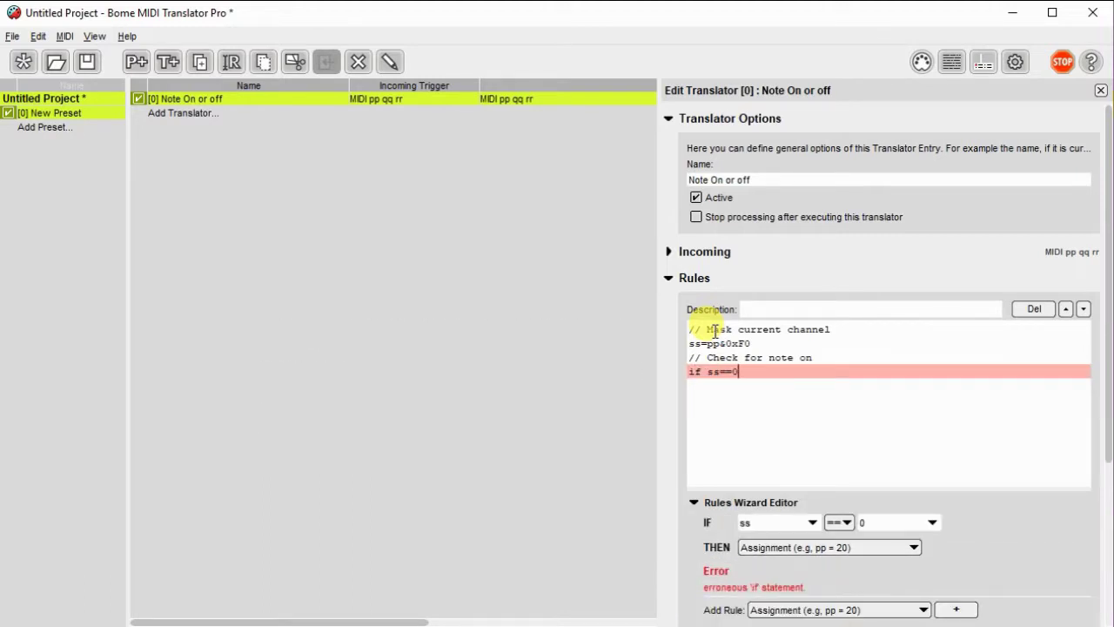
text(x90 then )
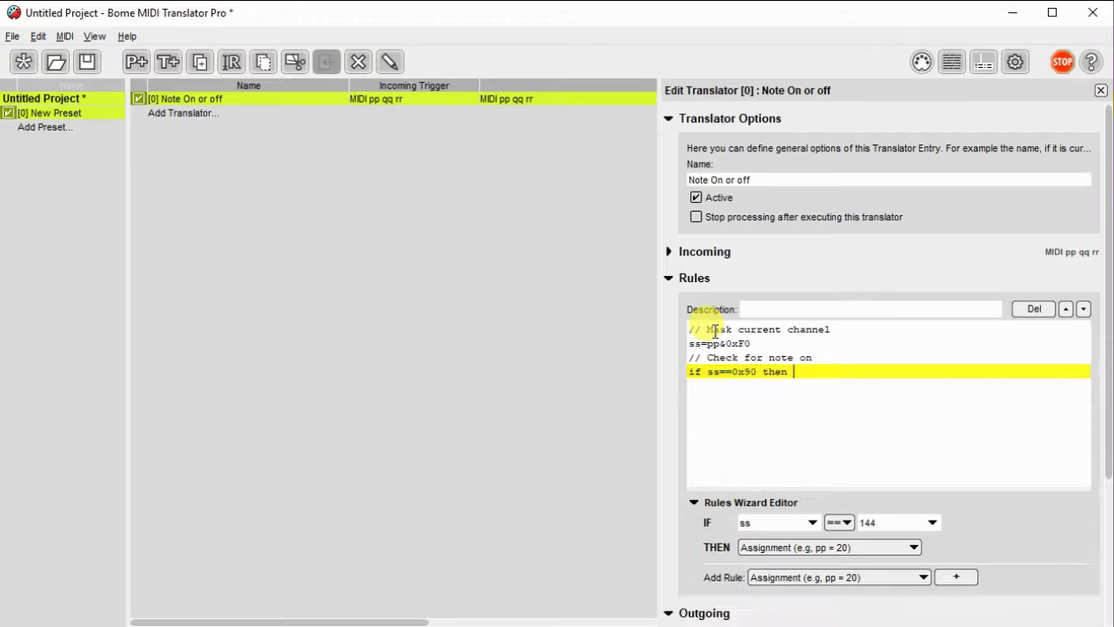
text(exit )
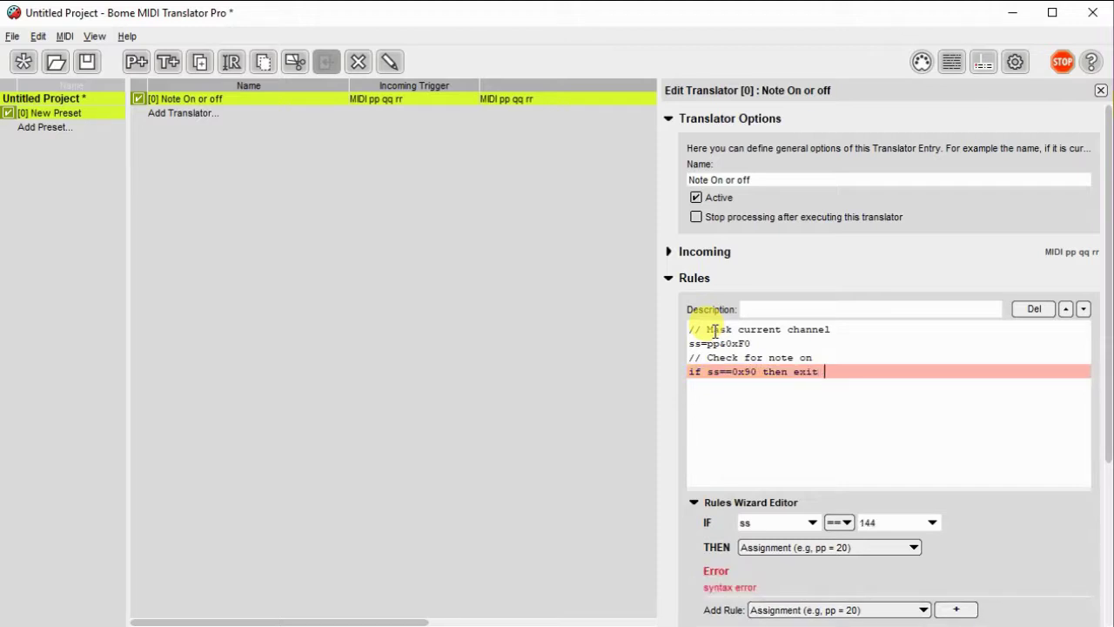
text(rules, execute cutgoing action)
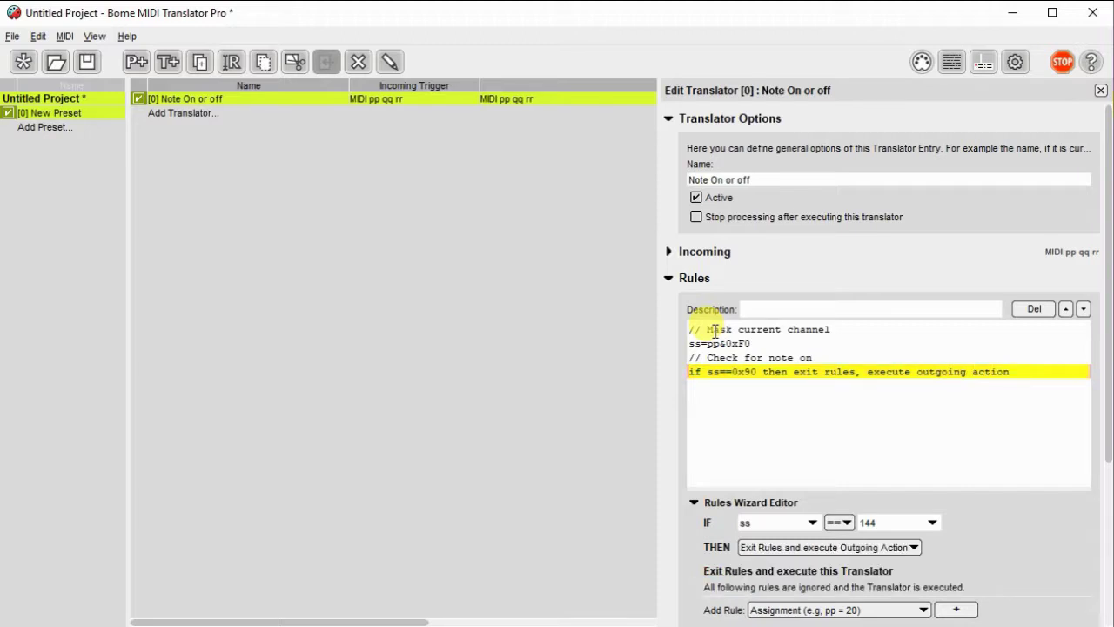
key(Return)
text(// Check for note off)
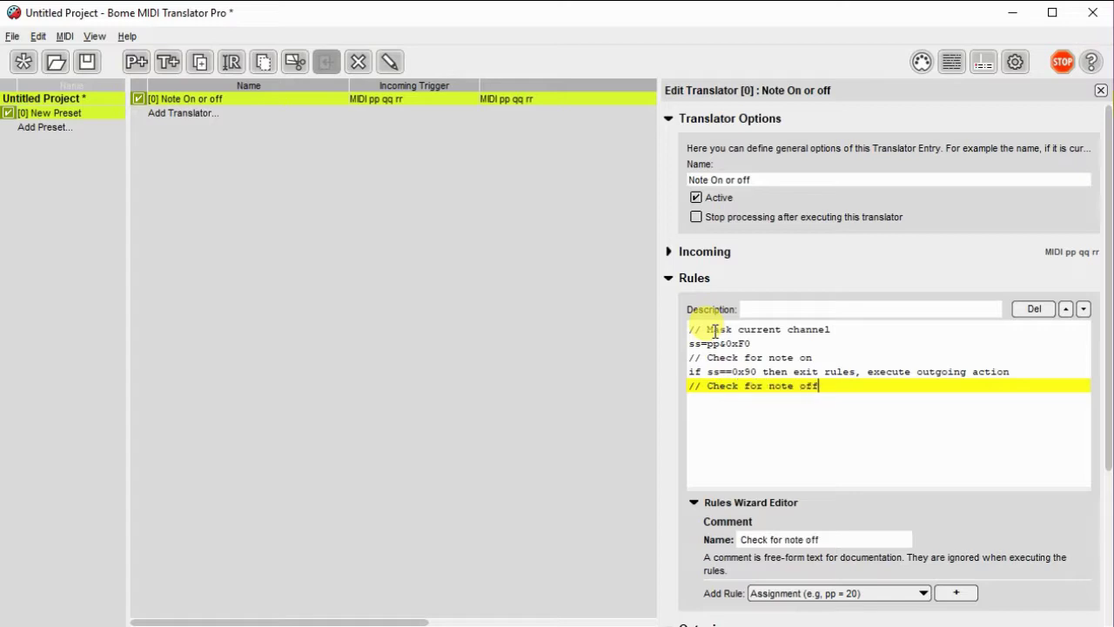
Step: Add the rule 'if ss==0x80 then exit rules, execute outgoing action', correcting the typo
key(Return)
text(if)
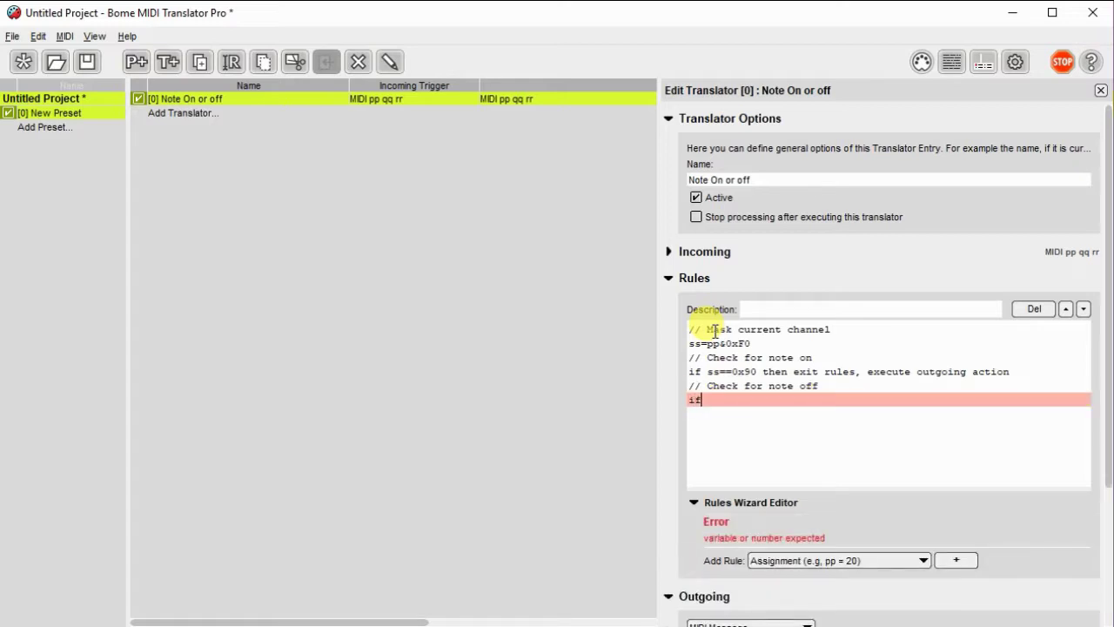
text( ss)
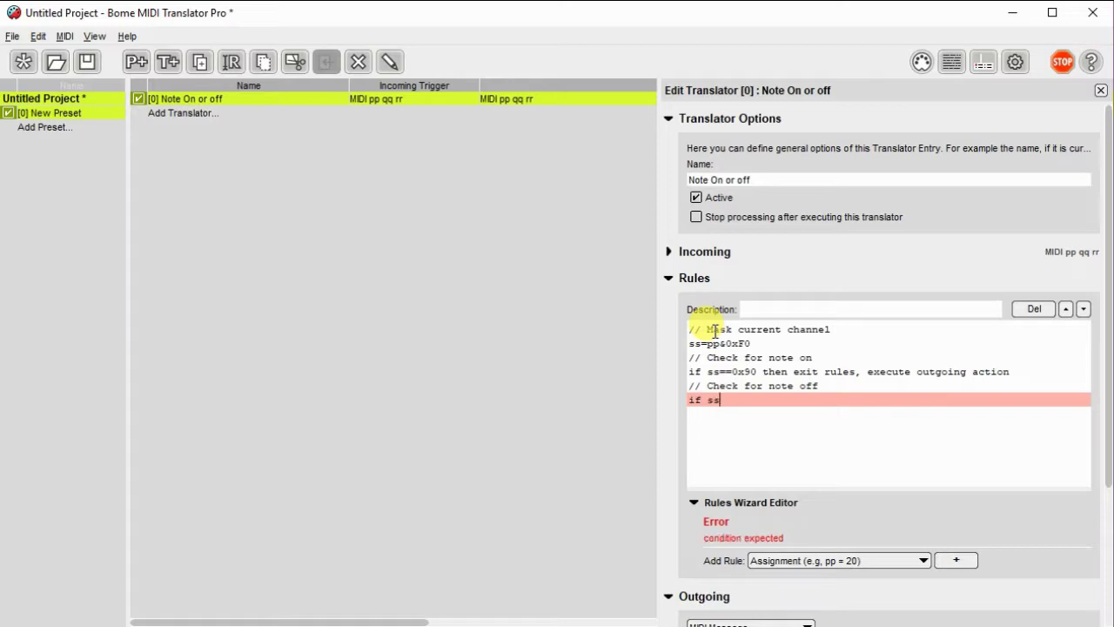
text(==)
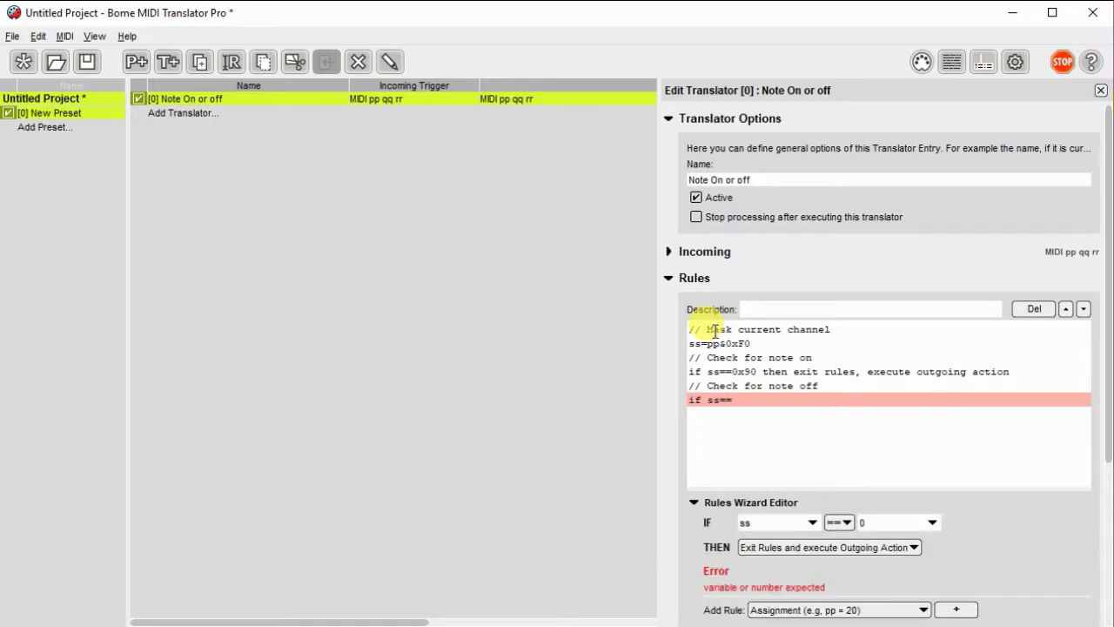
text(0x80 )
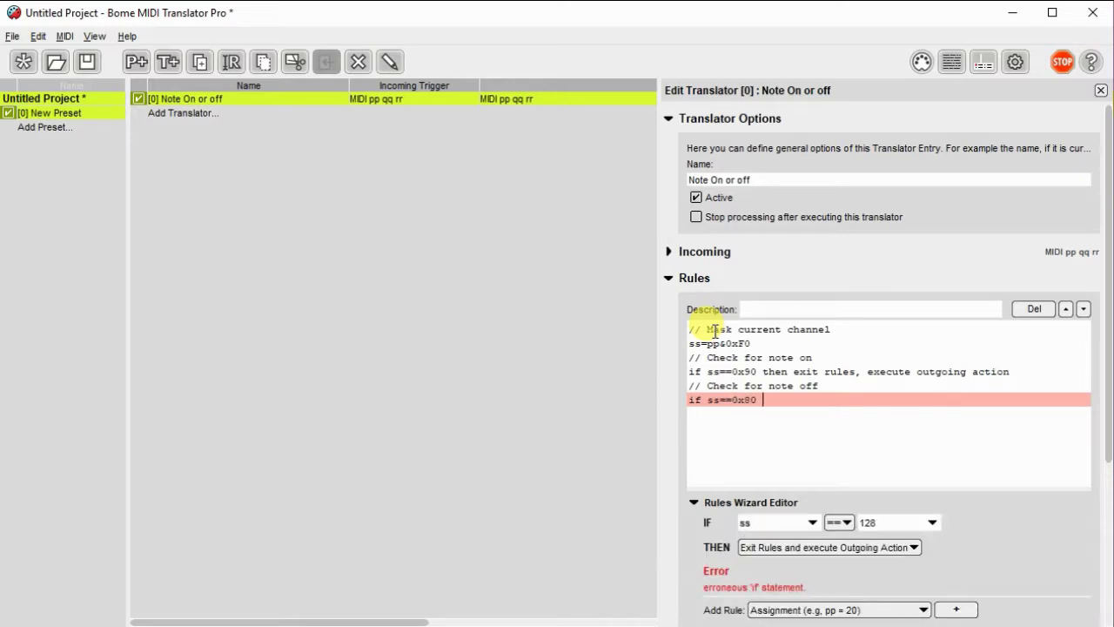
text(then exit)
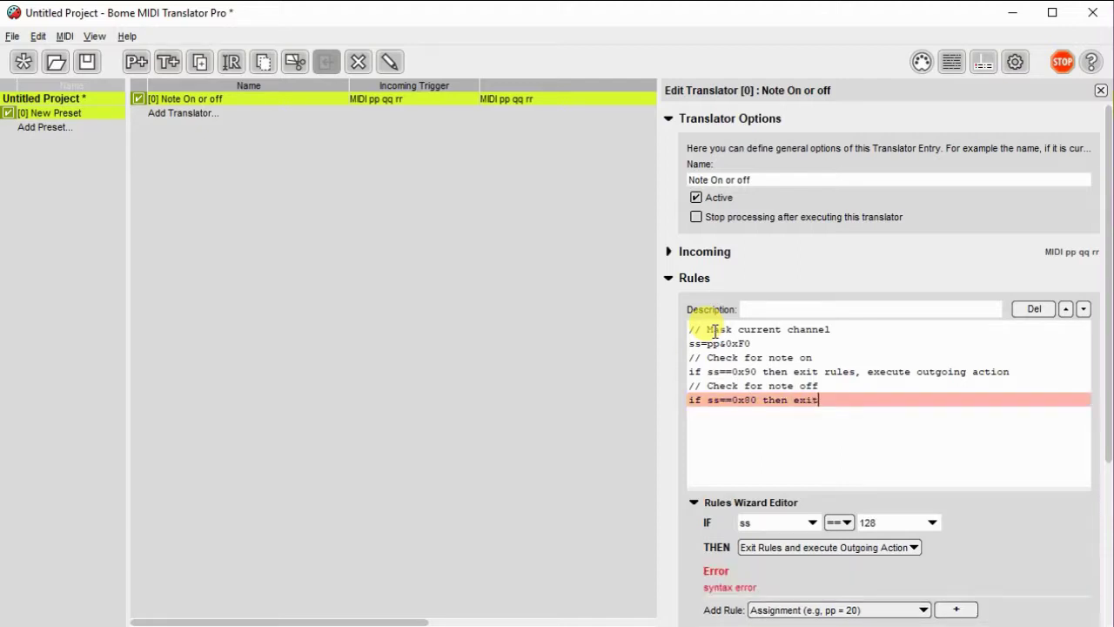
text( rules, execute out)
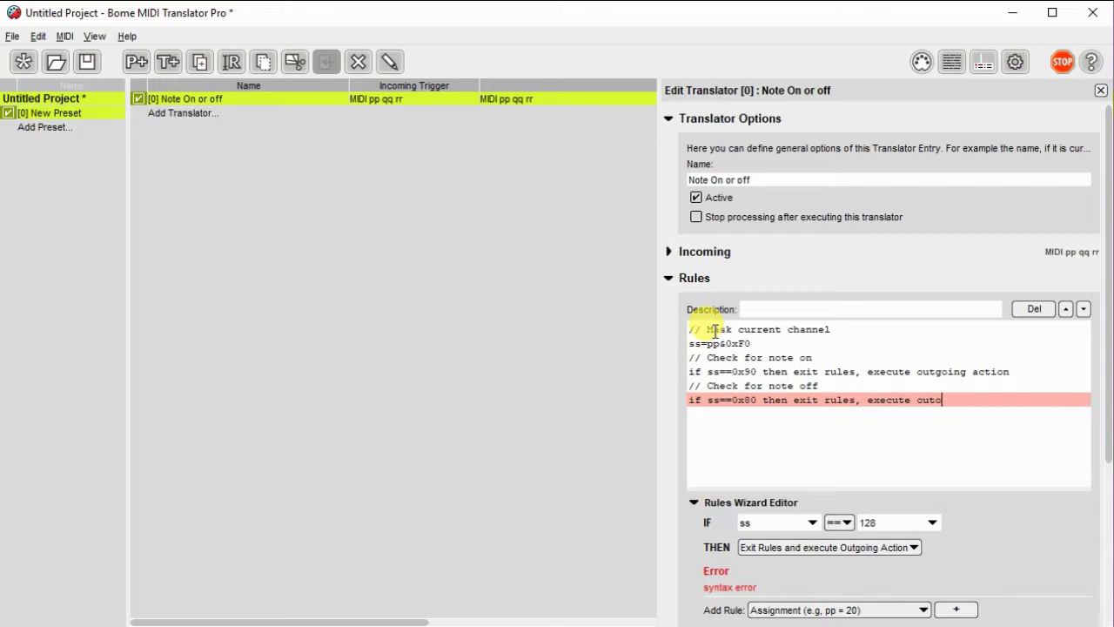
text(going action)
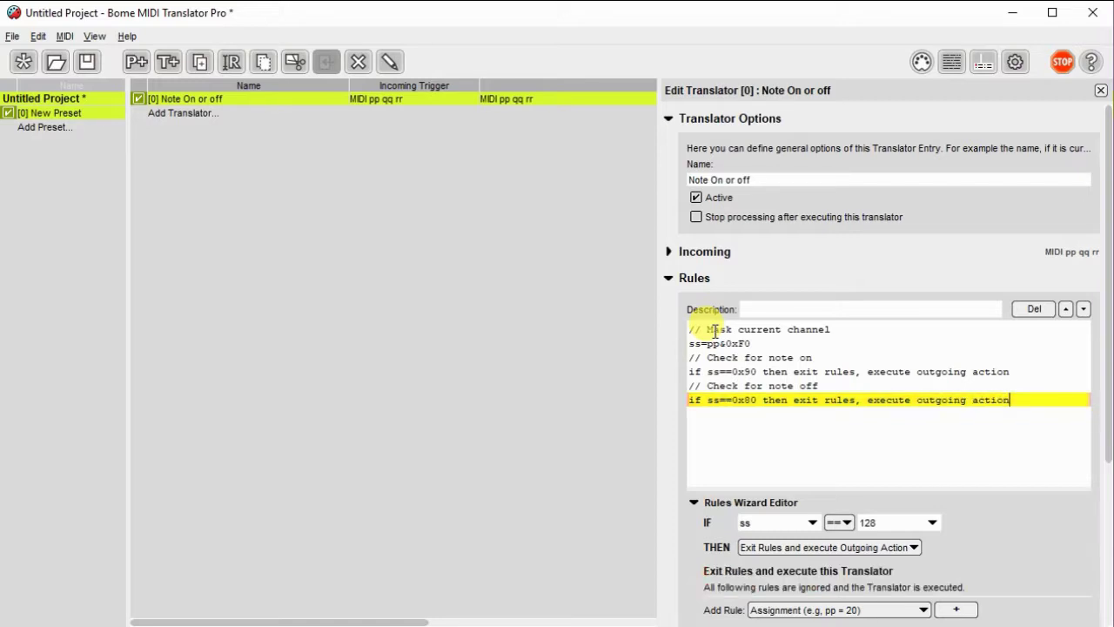
key(Return)
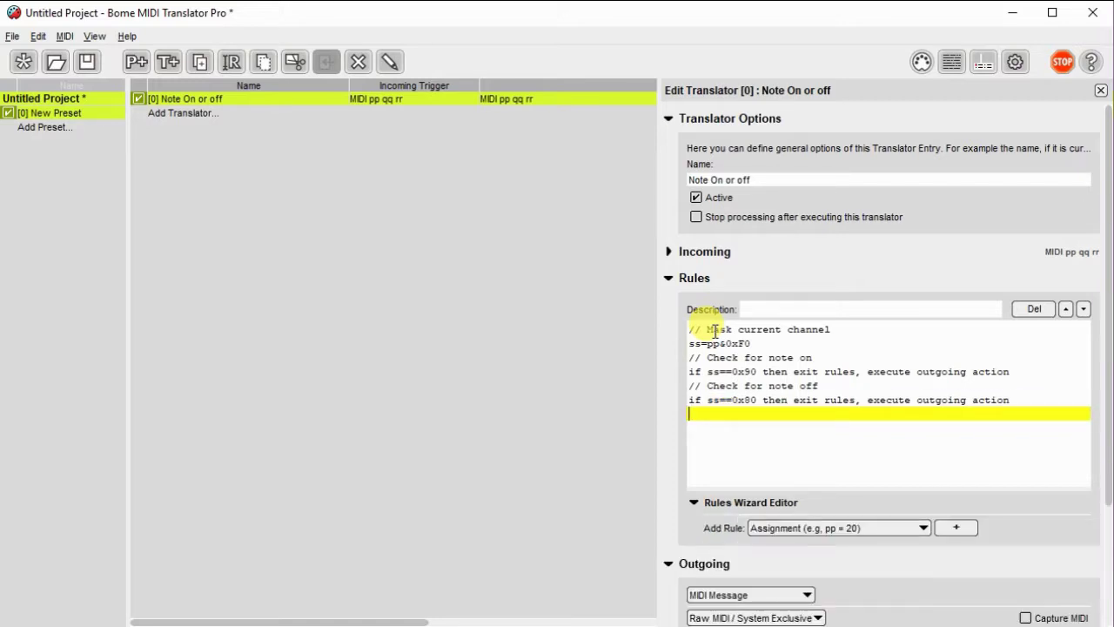
Step: Add the comment '// Don't do anything if not note-on or note-off' and 'exit rules, skip outgoing action'
text(//)
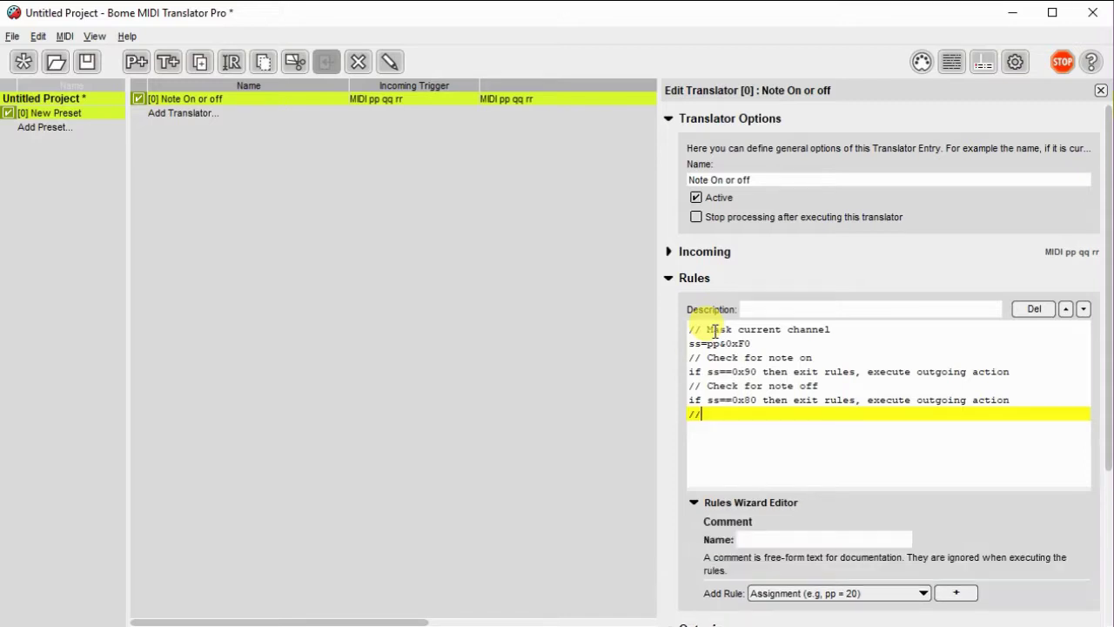
text( Don't do anything if n)
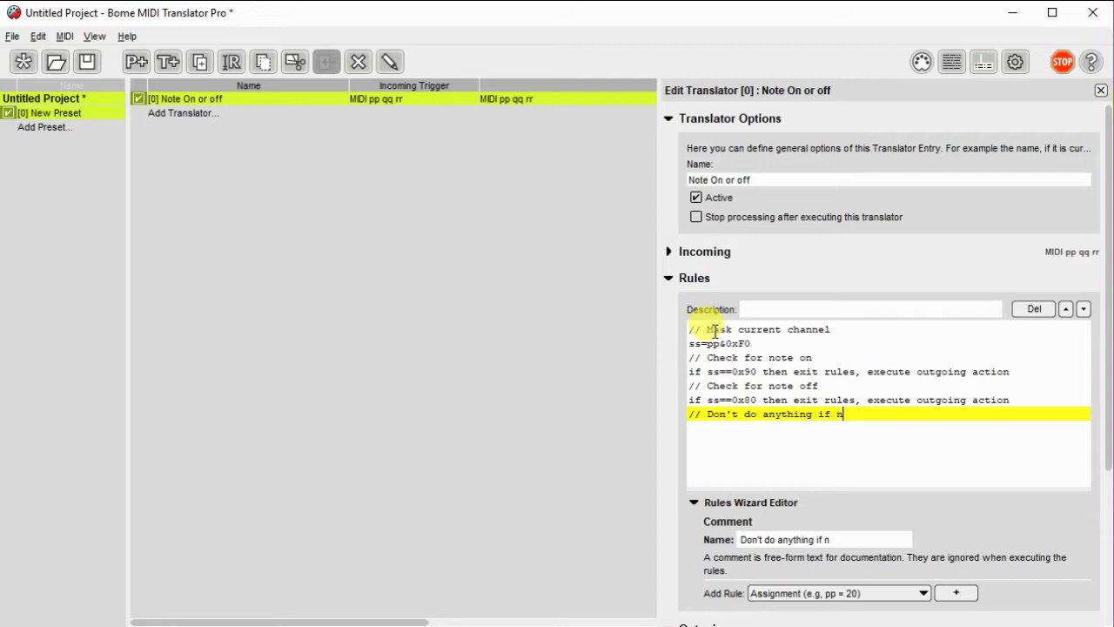
text(ote note)
key(BackSpace)
key(BackSpace)
key(BackSpace)
key(BackSpace)
key(BackSpace)
key(BackSpace)
key(BackSpace)
text(note-on or note)
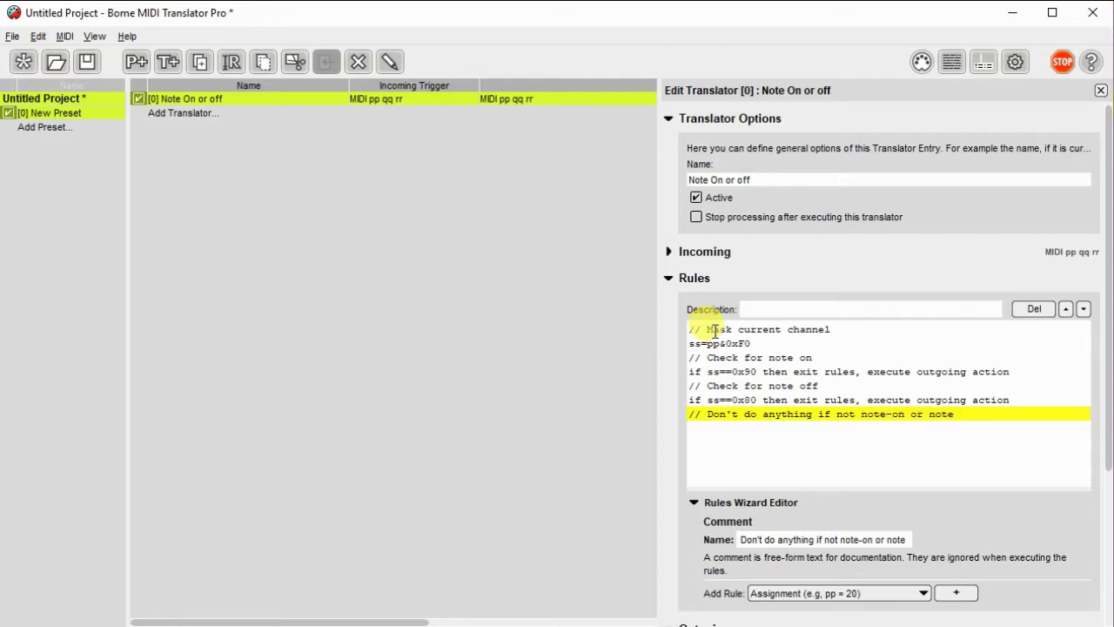
text(-off)
key(Return)
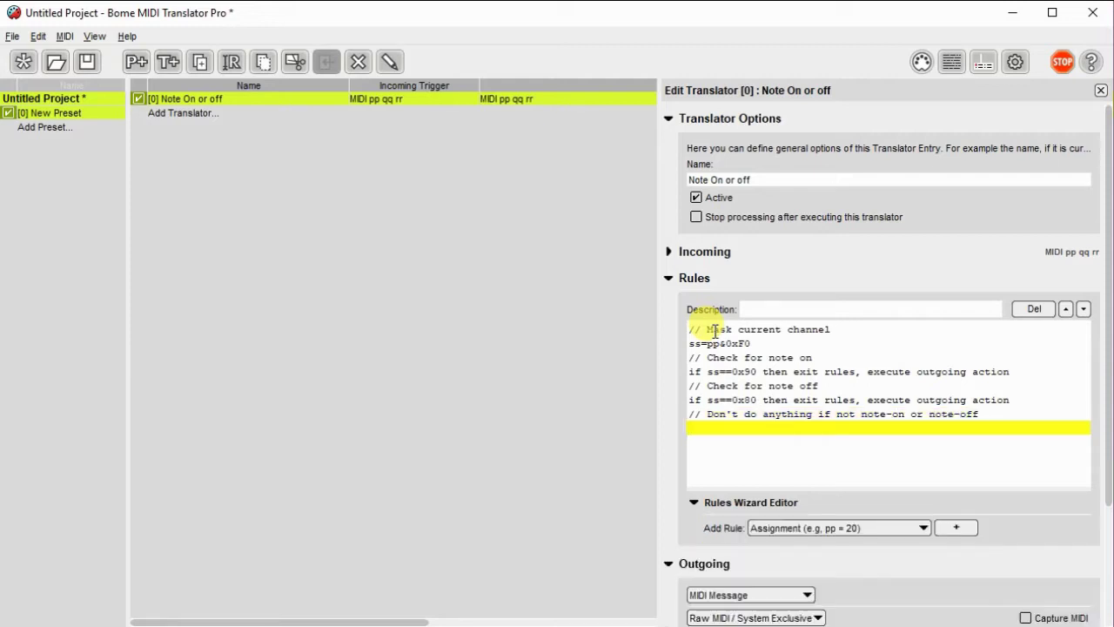
text(ex)
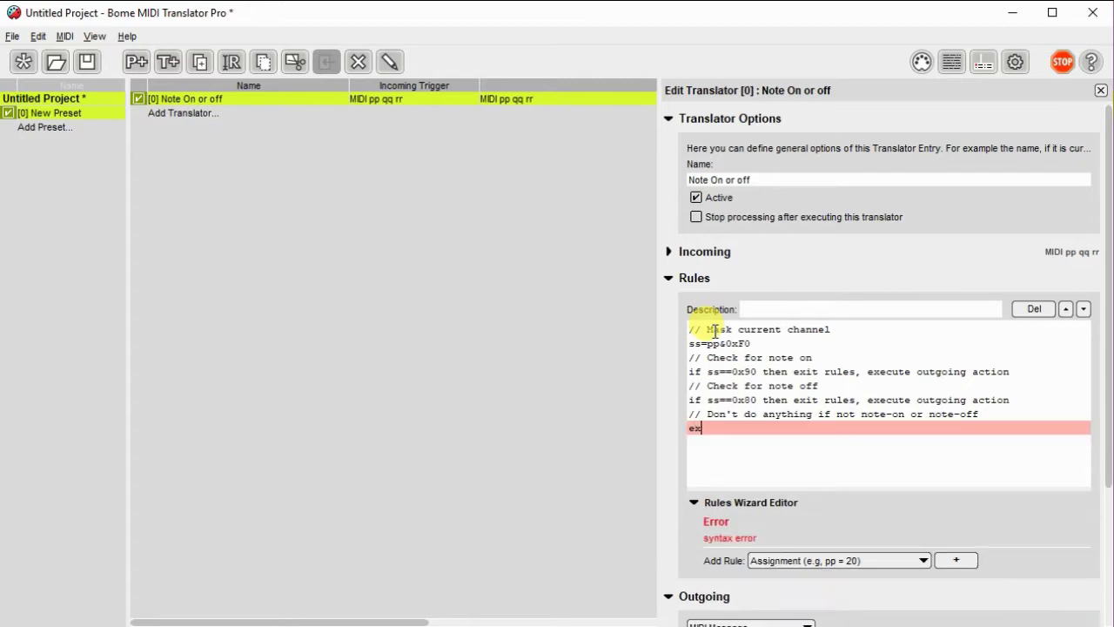
text(it rules, skip outgoing action)
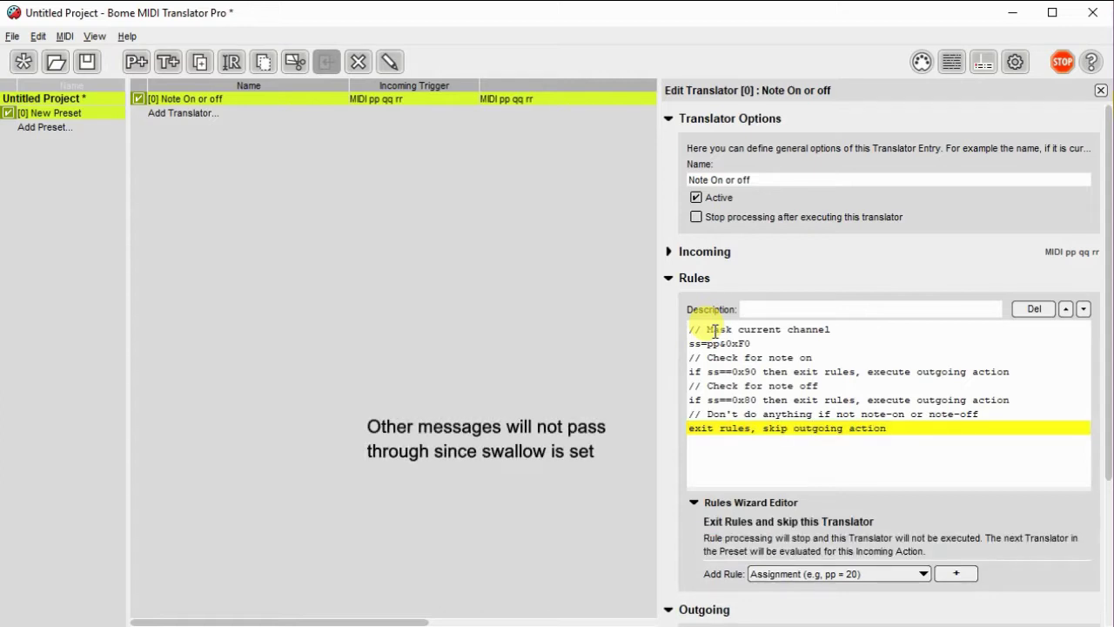
key(Return)
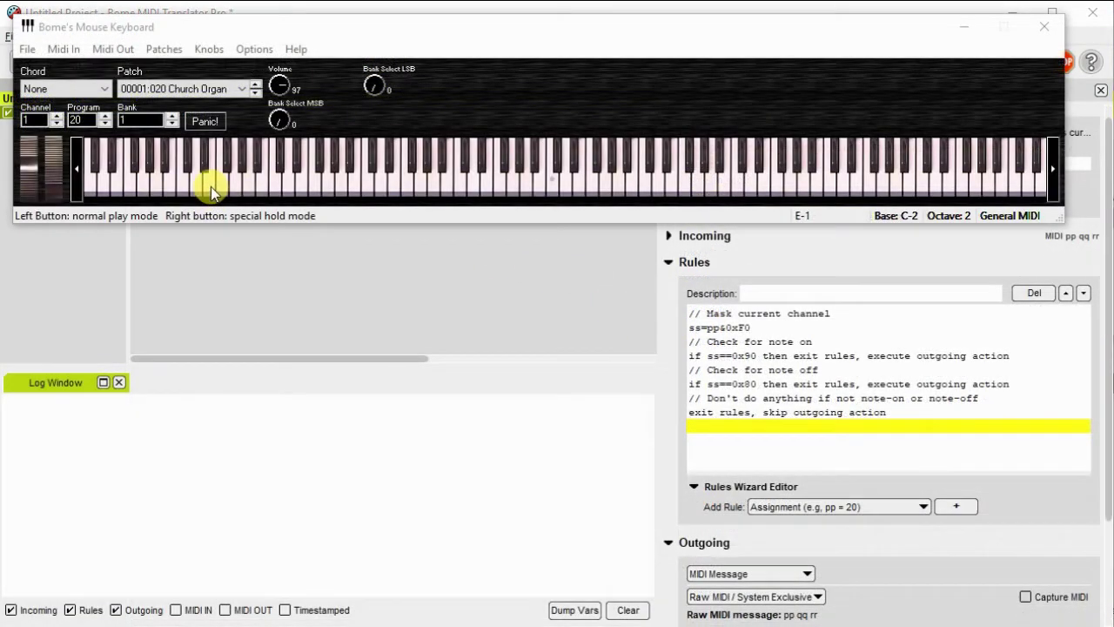
Step: Play notes E-1 and B-1, then turn the Volume knob to test the translator
click(211, 187)
click(259, 183)
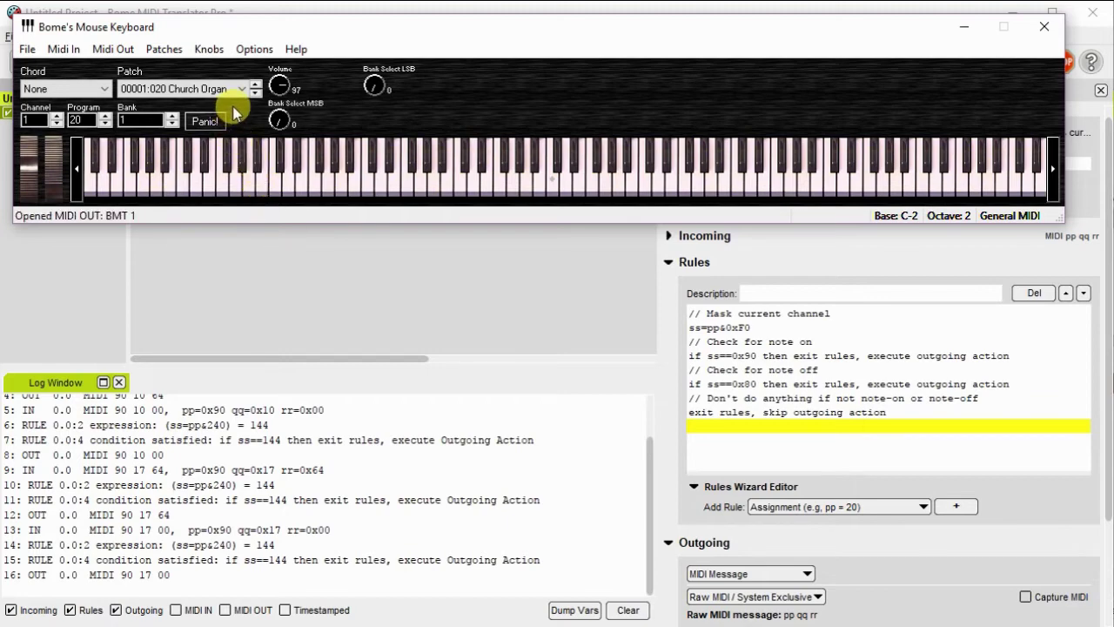
drag(280, 85, 286, 88)
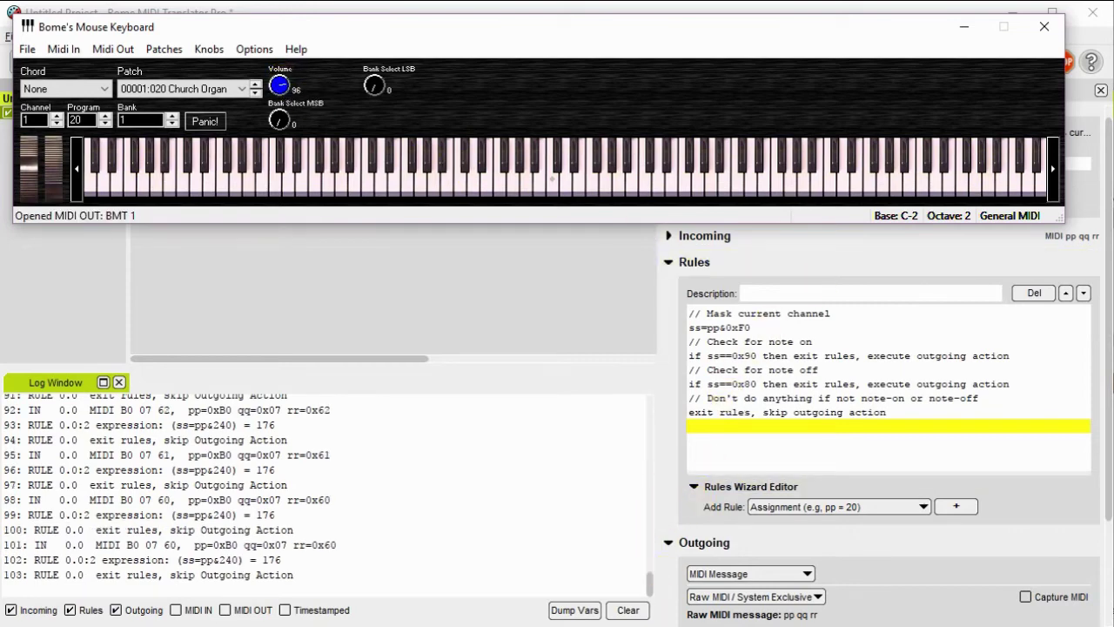